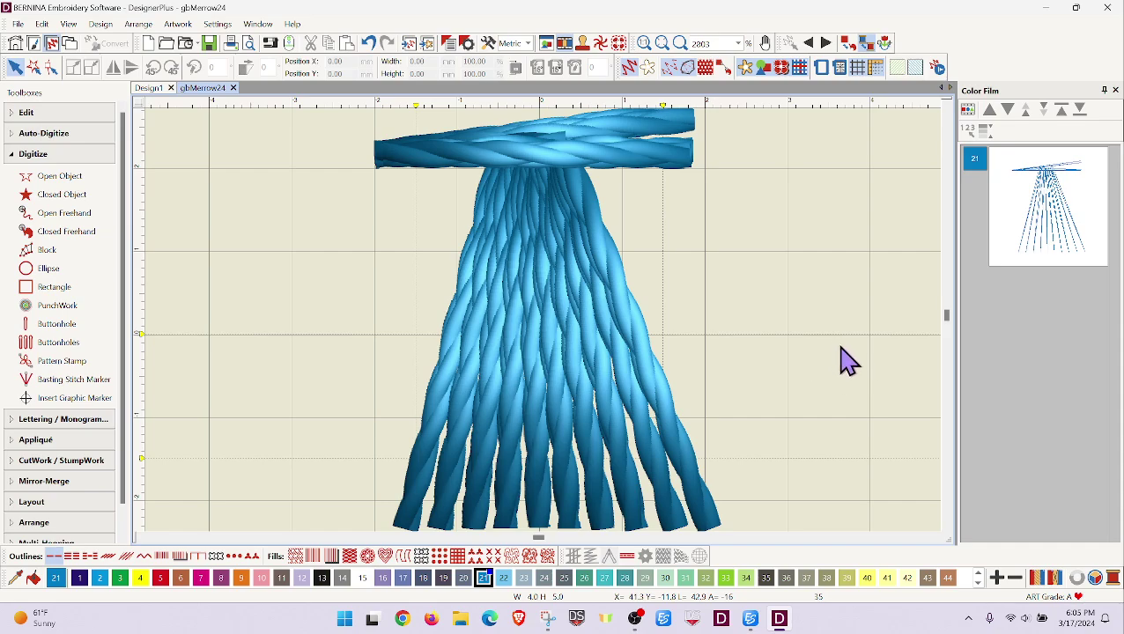
Play the tassel design in Stitch Player, raising the playback speed to 5220 s/m.
left_click(939, 69)
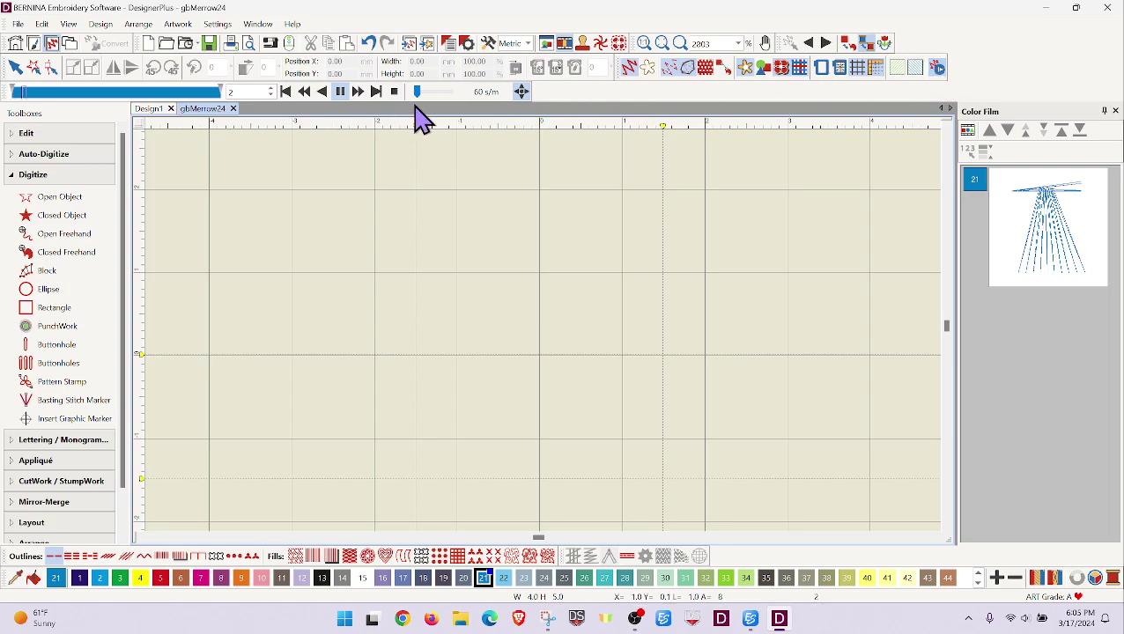
left_click(338, 93)
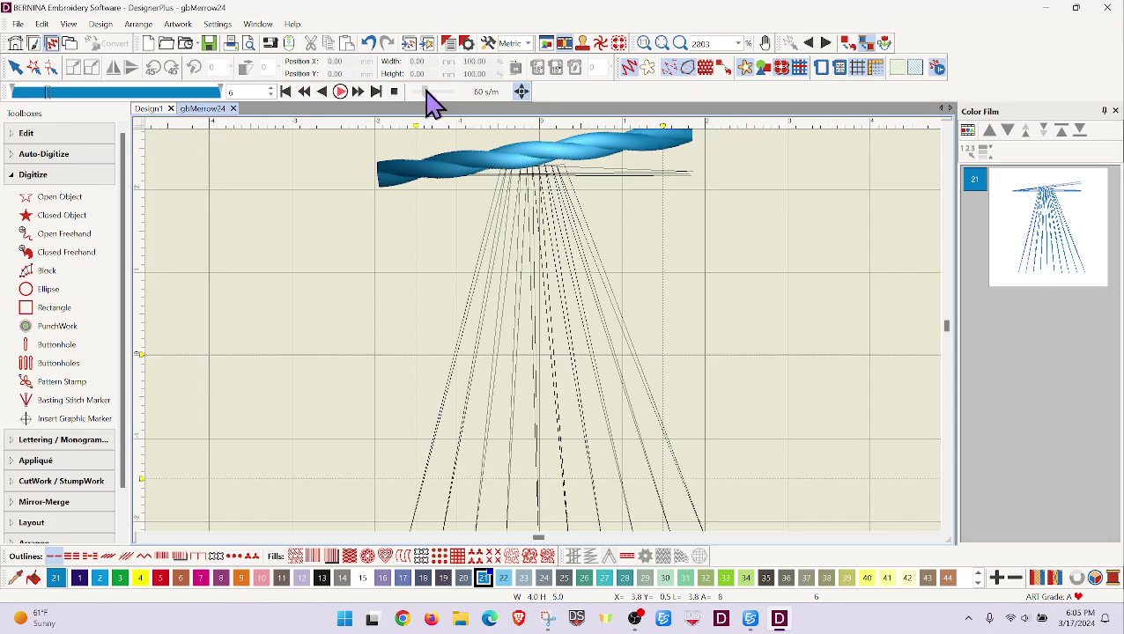
left_click_drag(417, 92, 432, 91)
left_click(340, 93)
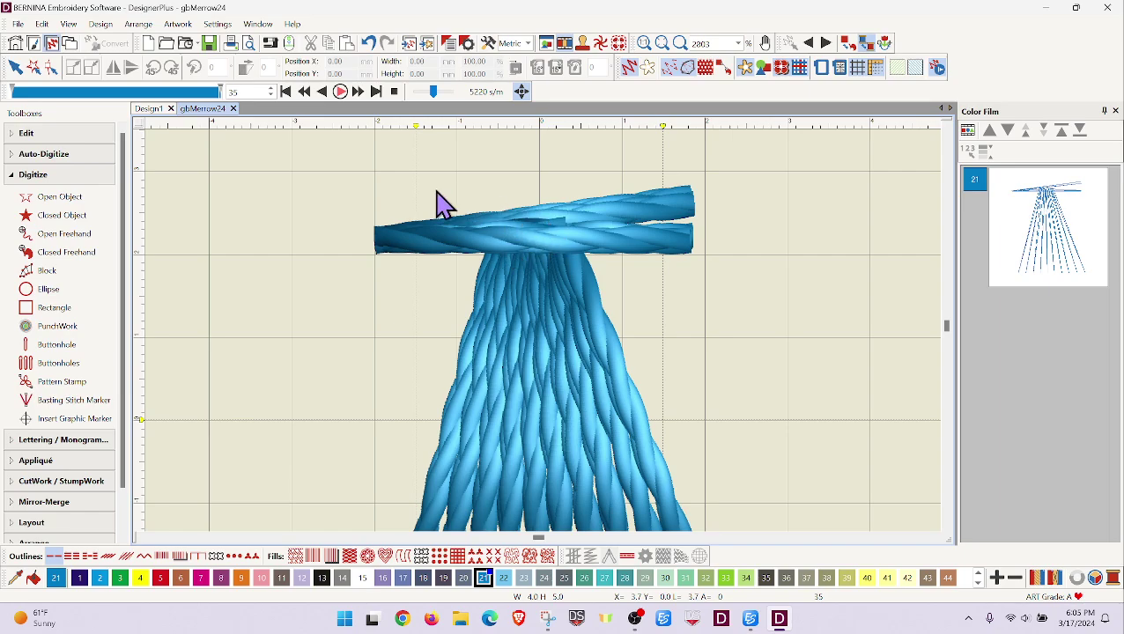
Stop the preview, select the design's color block and show its reshape points.
left_click(395, 94)
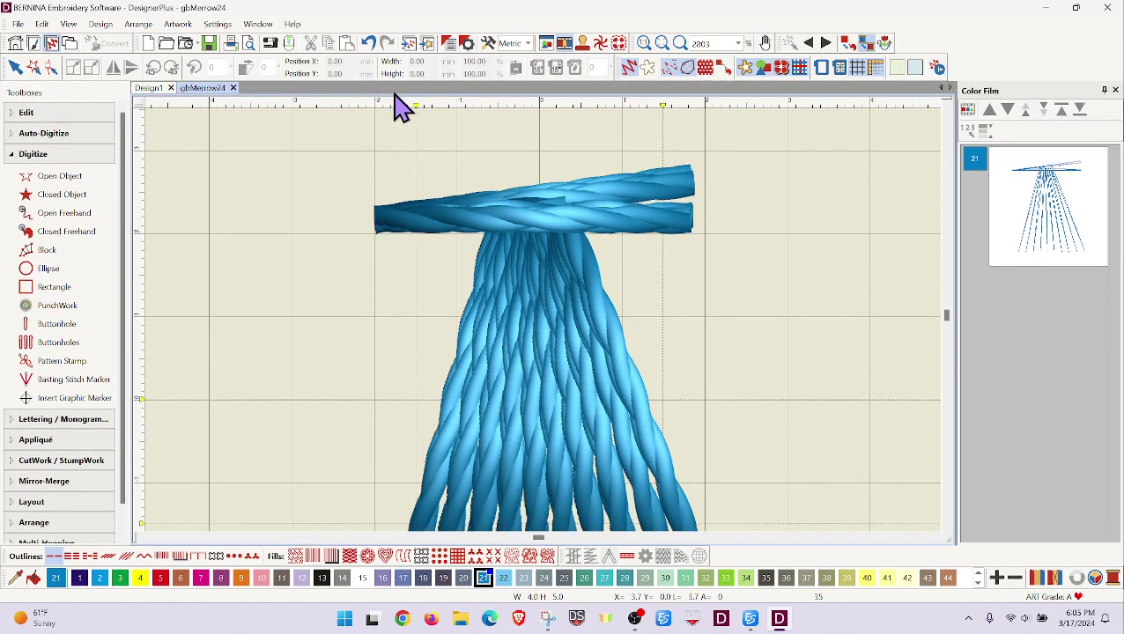
left_click(1064, 246)
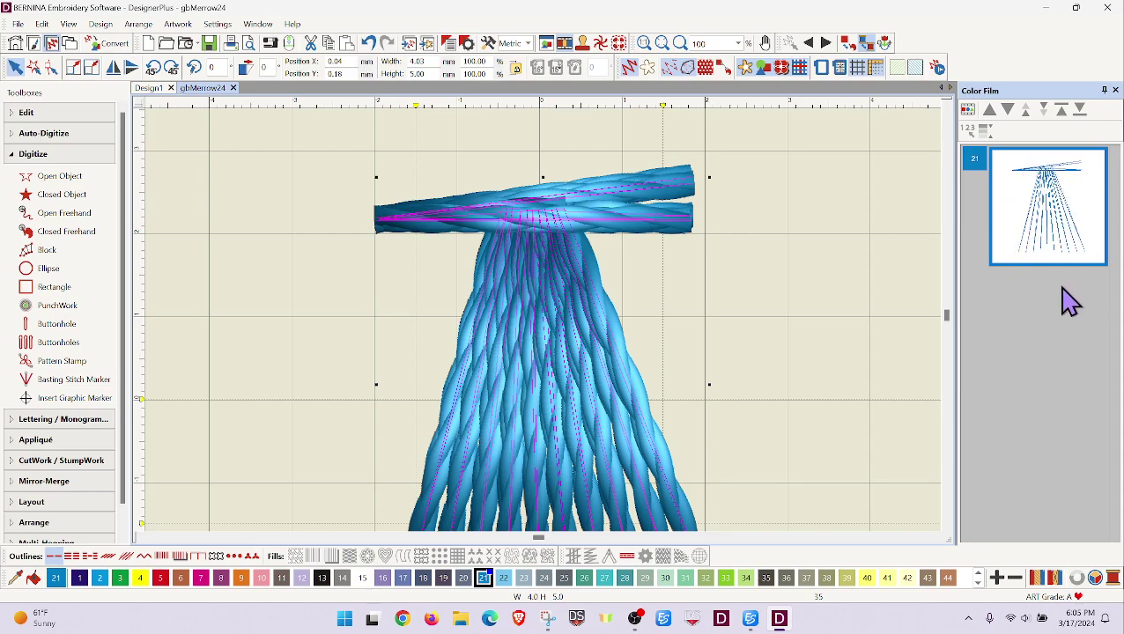
key("h")
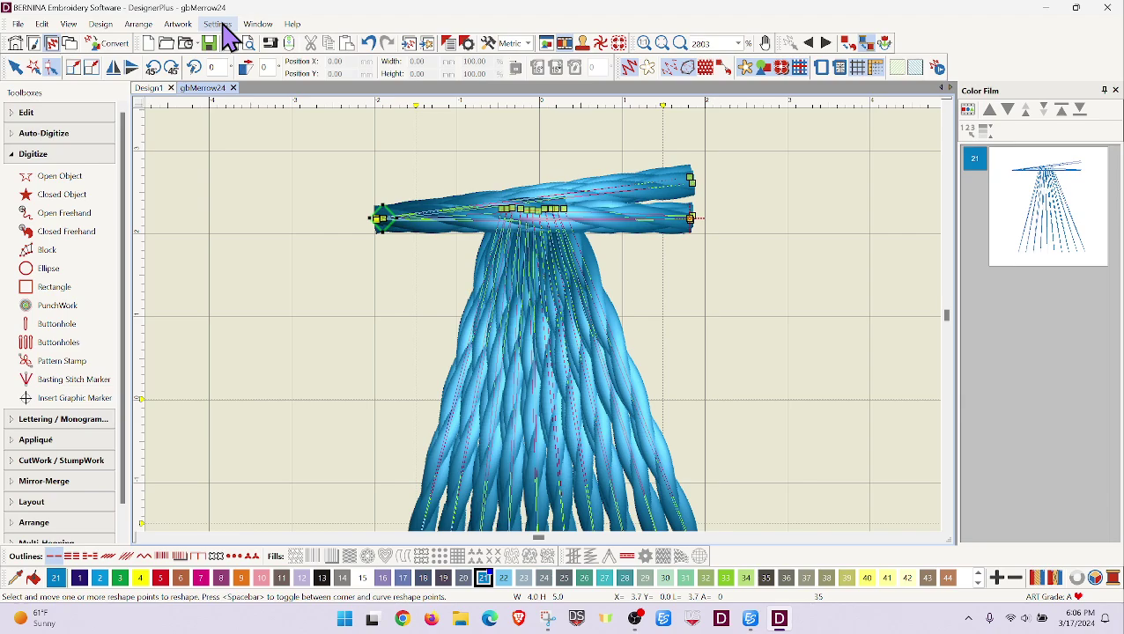
left_click(223, 25)
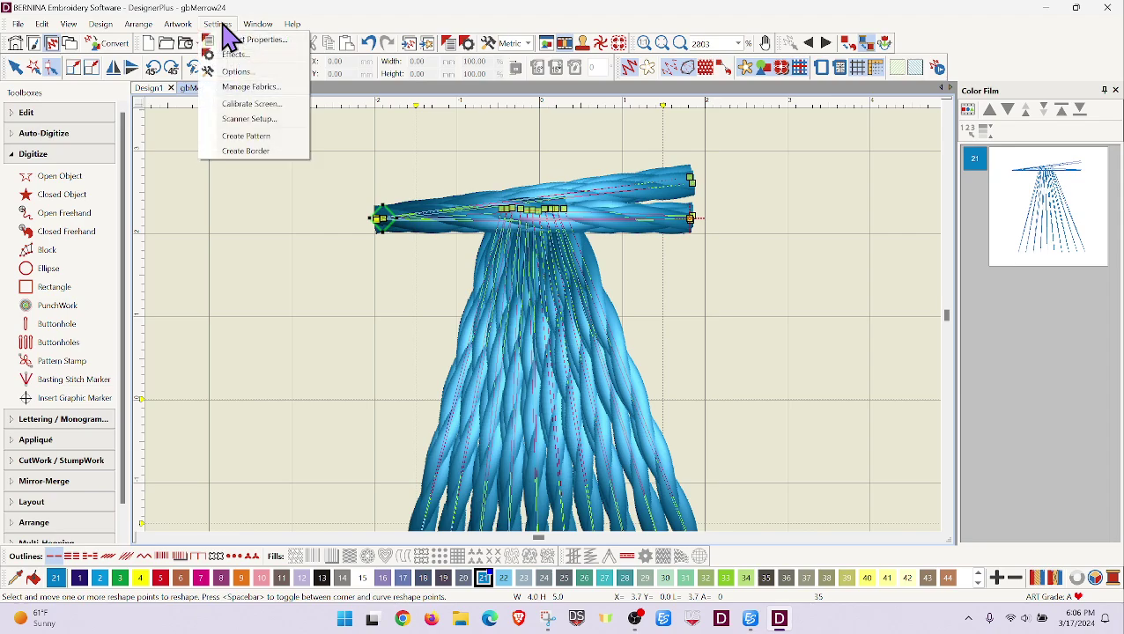
left_click(264, 136)
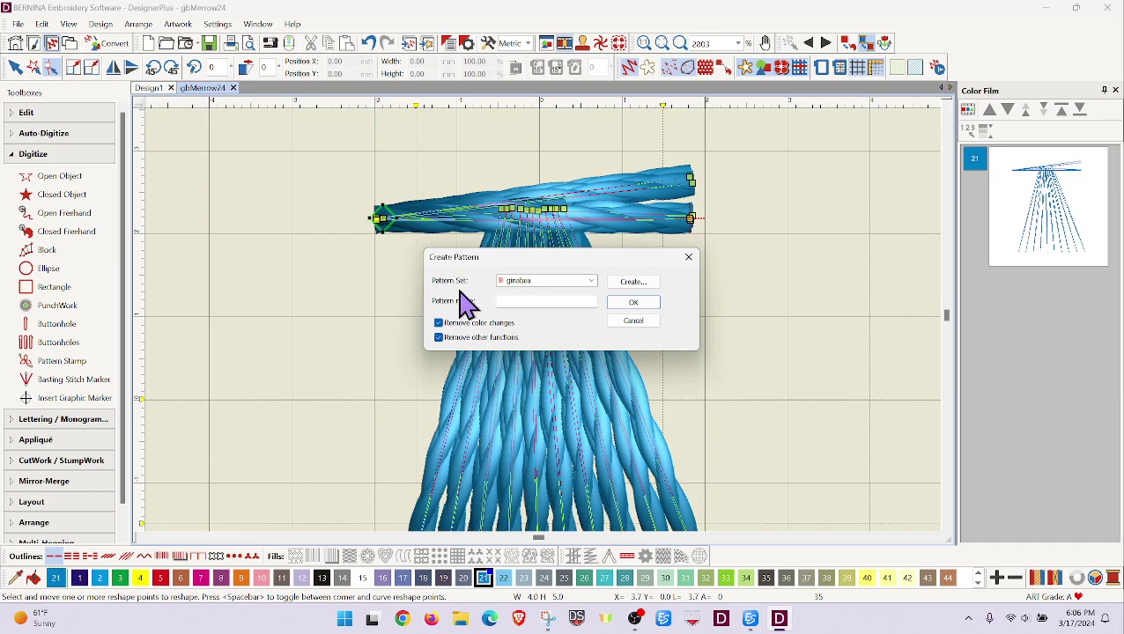
left_click(546, 301)
type("newMerrow")
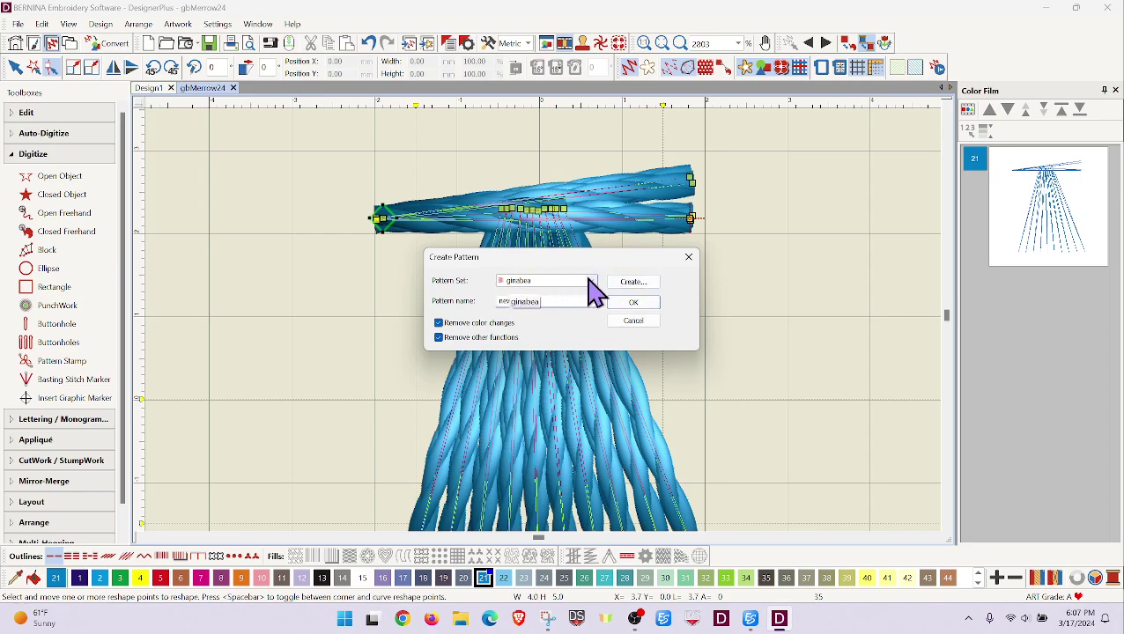
left_click(636, 305)
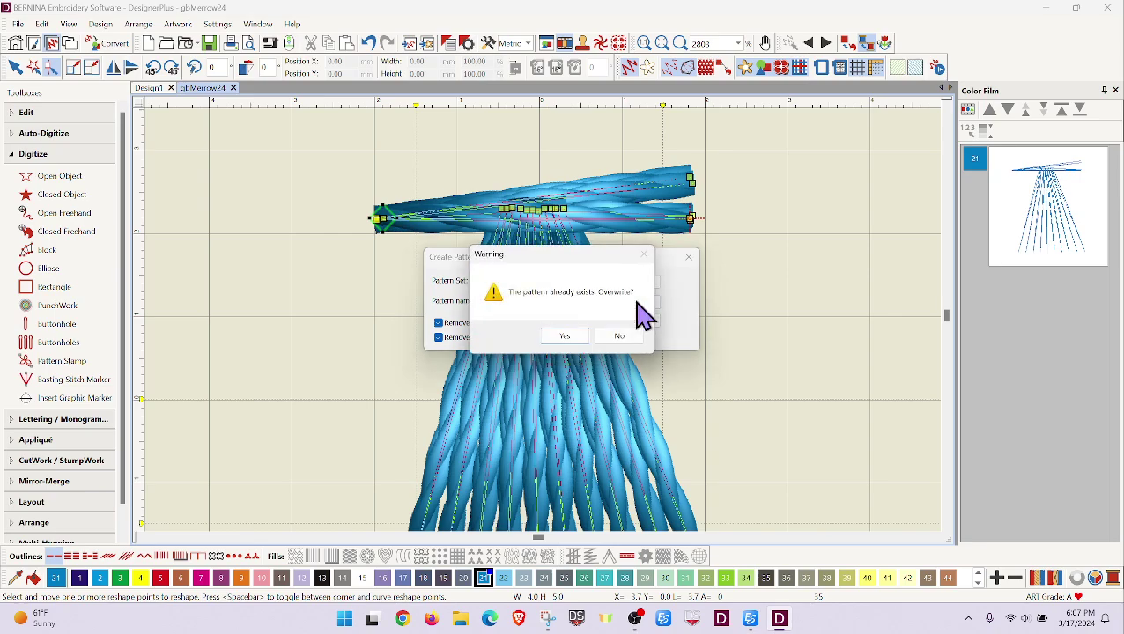
left_click(563, 335)
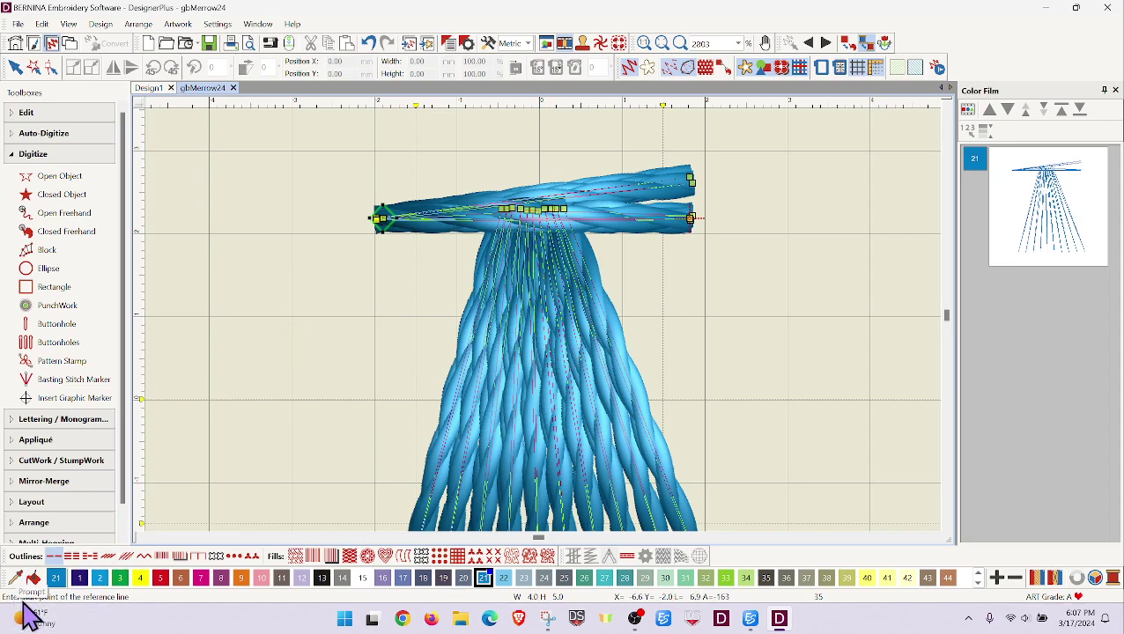
left_click(234, 438)
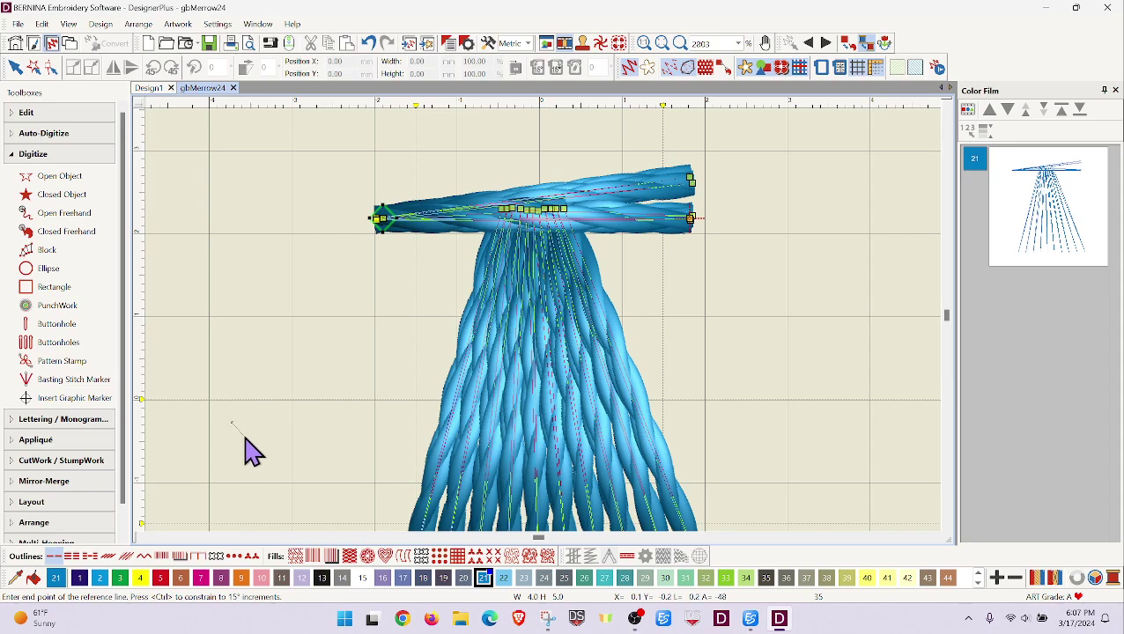
key("Escape")
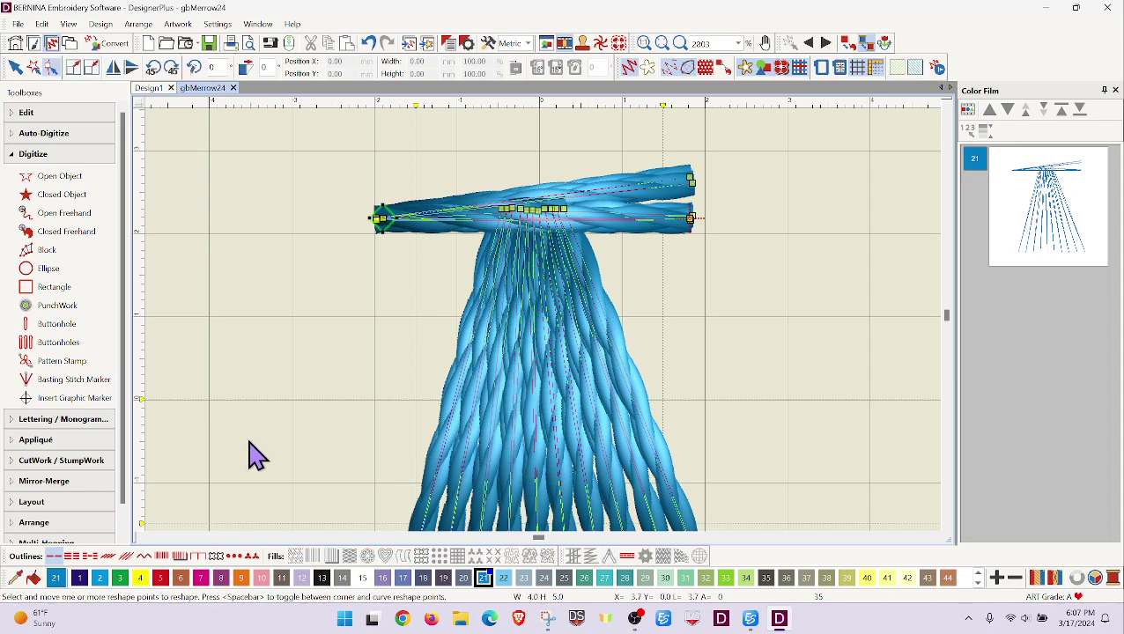
Create a pattern named newMerrow from the selected design, overwriting the existing one.
left_click(1053, 249)
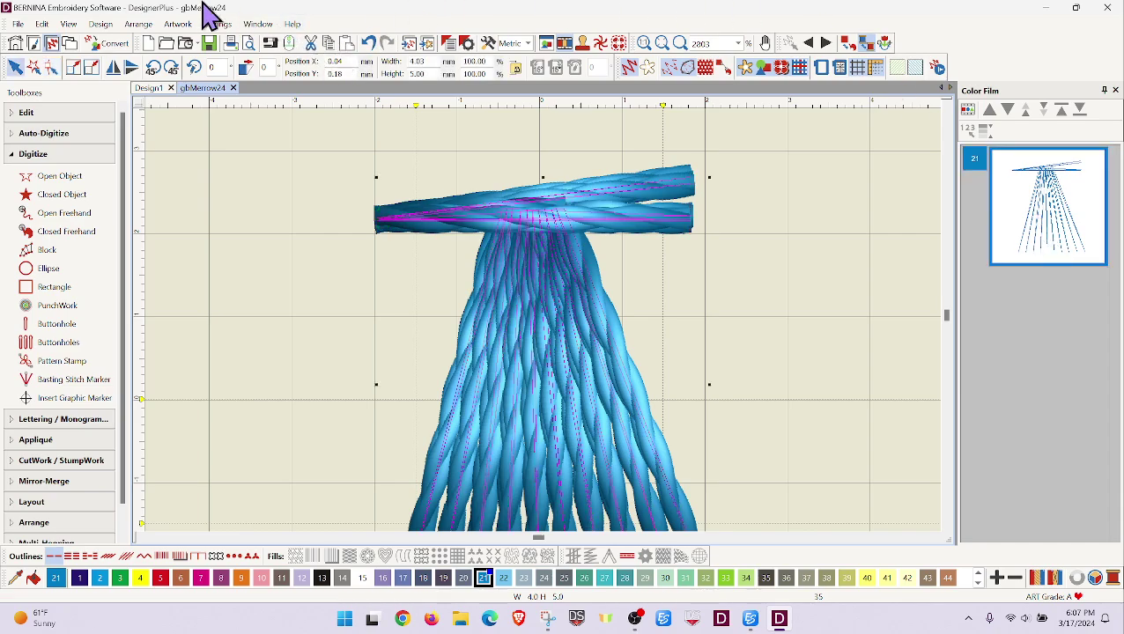
left_click(217, 25)
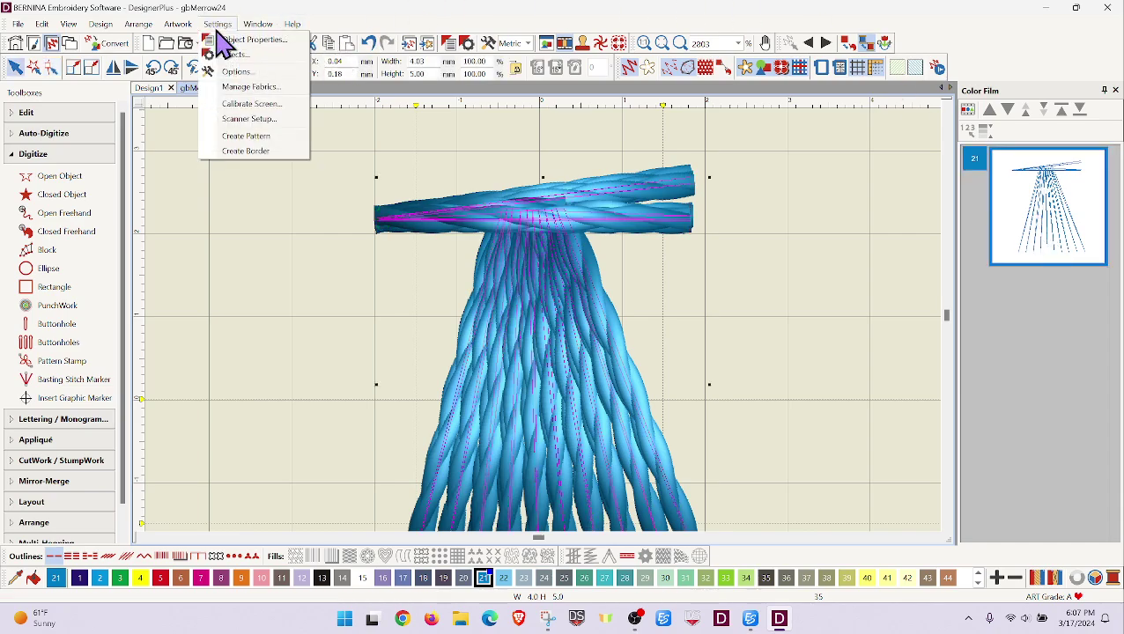
left_click(255, 136)
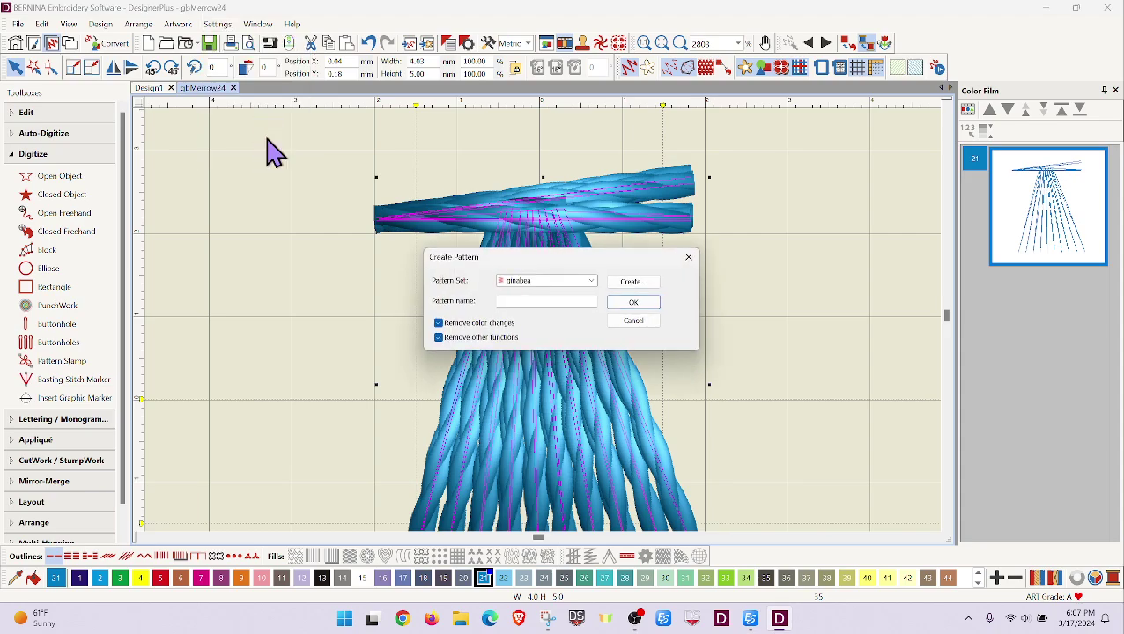
left_click(520, 301)
type("newMerrow")
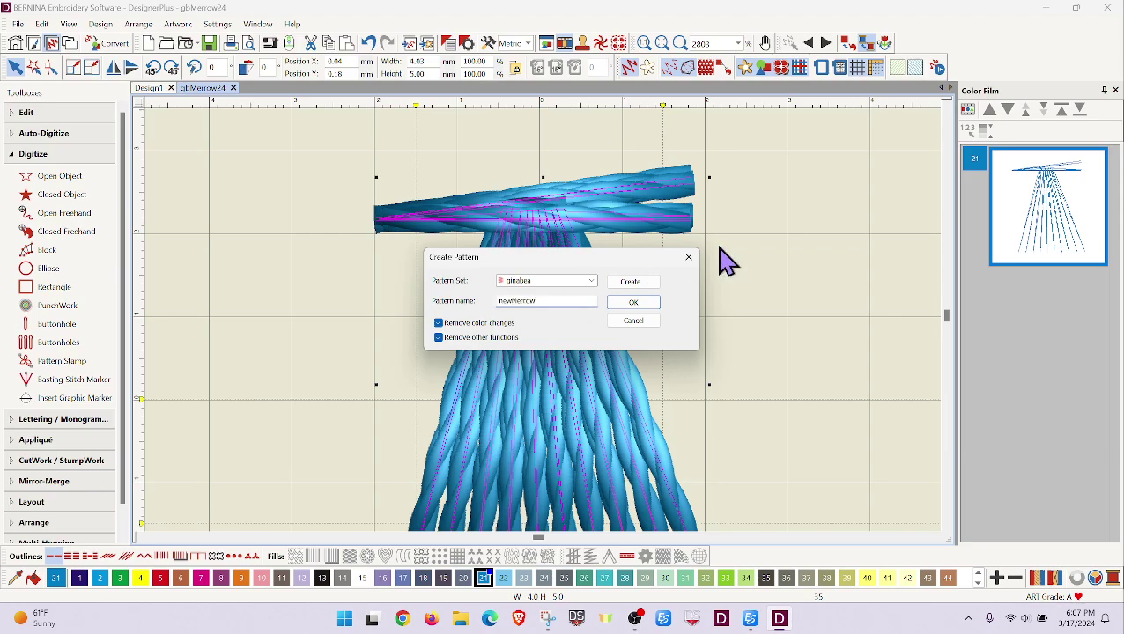
left_click(631, 305)
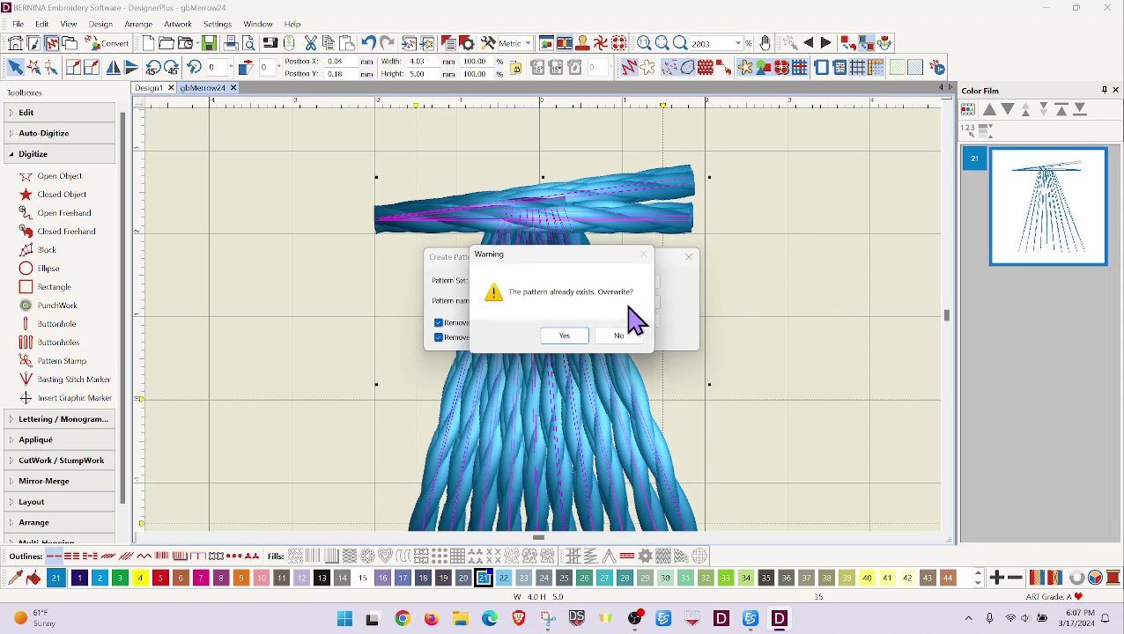
left_click(563, 338)
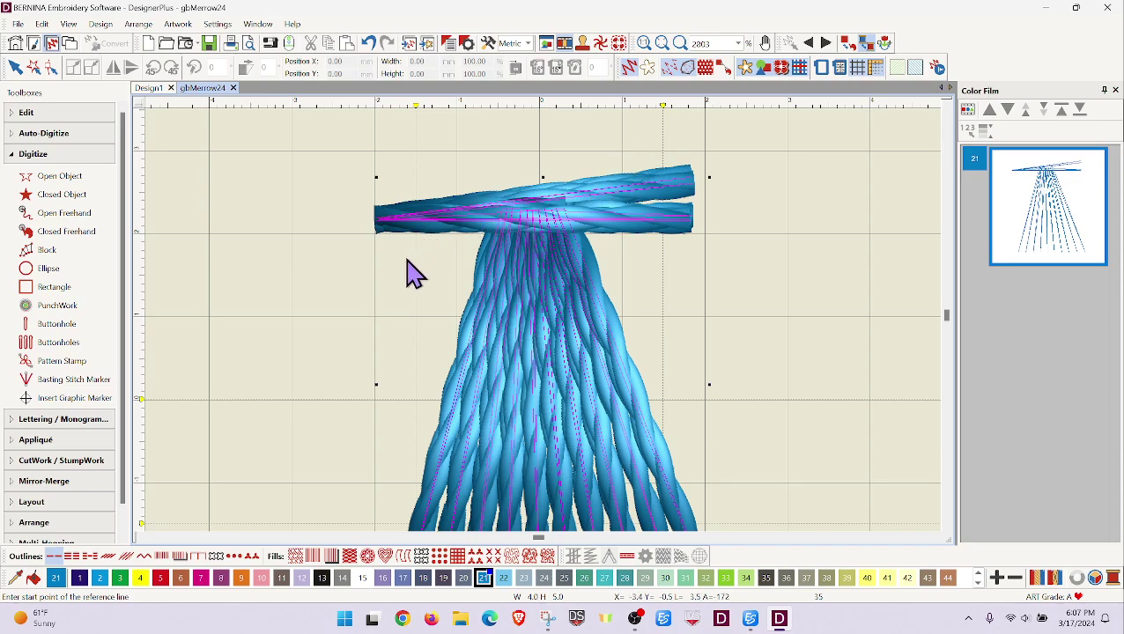
Set the pattern's reference line from the braid's left end to its right end.
left_click(377, 222)
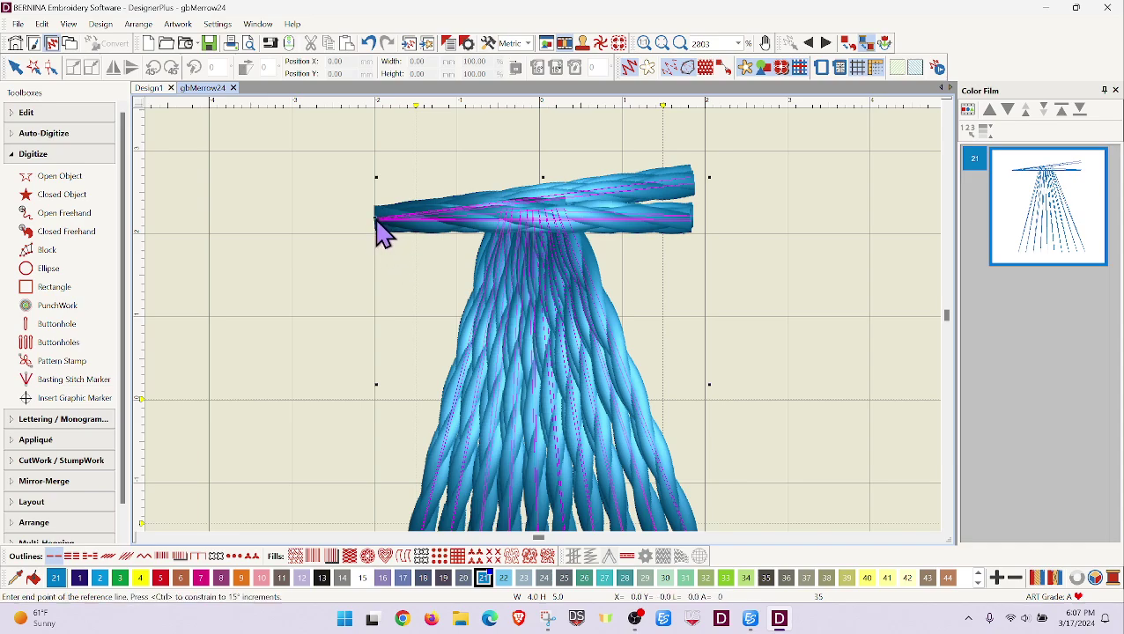
left_click(691, 222)
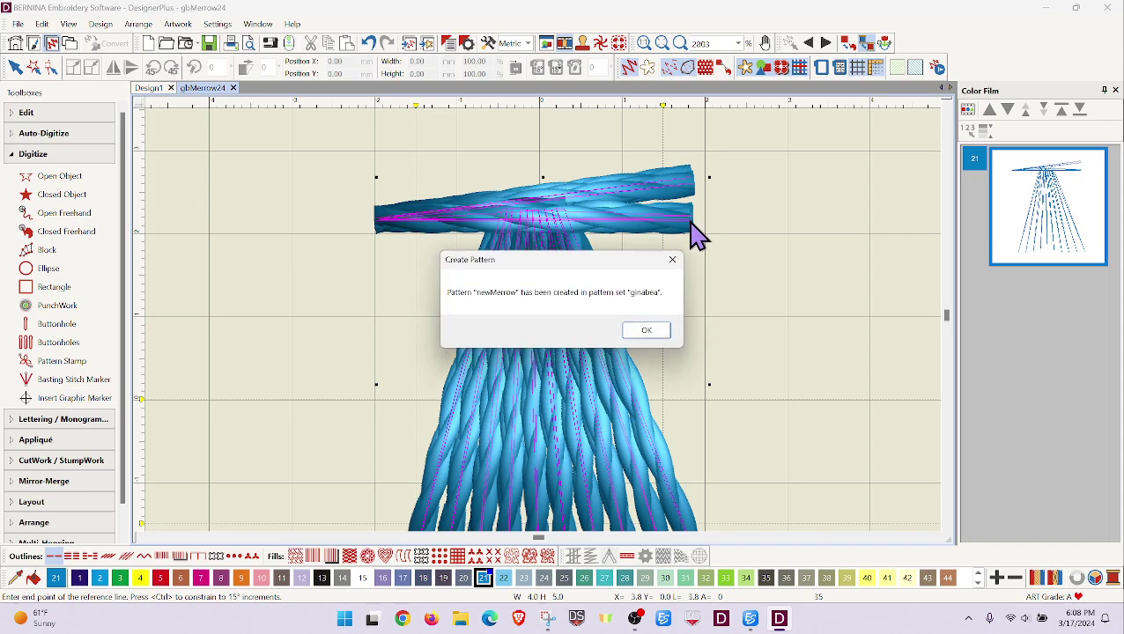
left_click(659, 330)
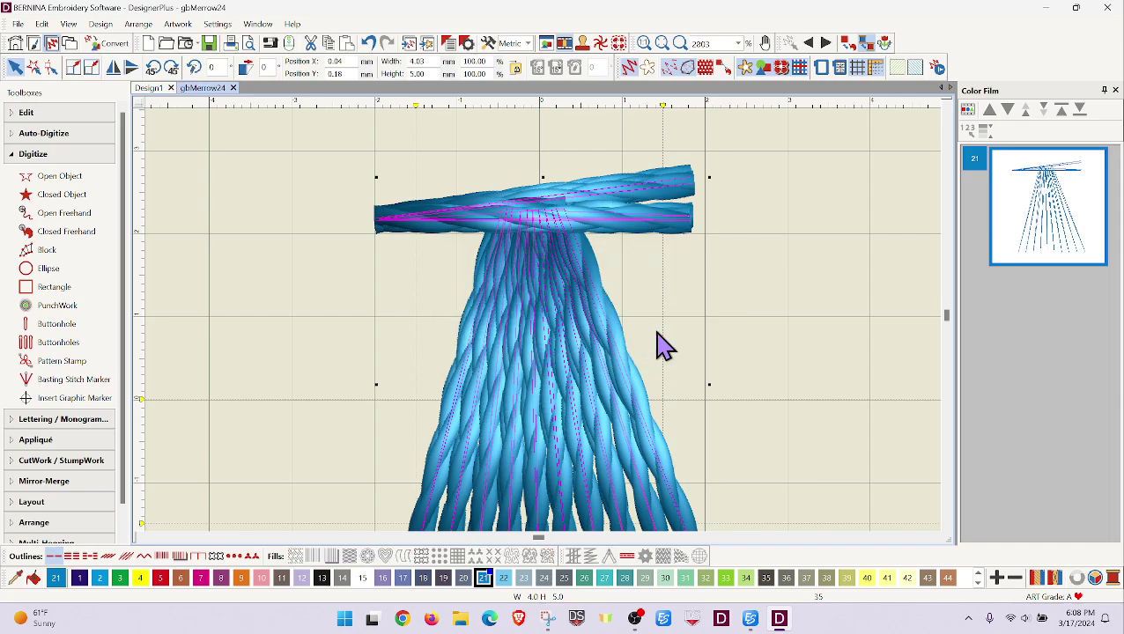
Zoom to 100% to see the hoop and hide the background grid.
scroll(663, 346, "down", 1)
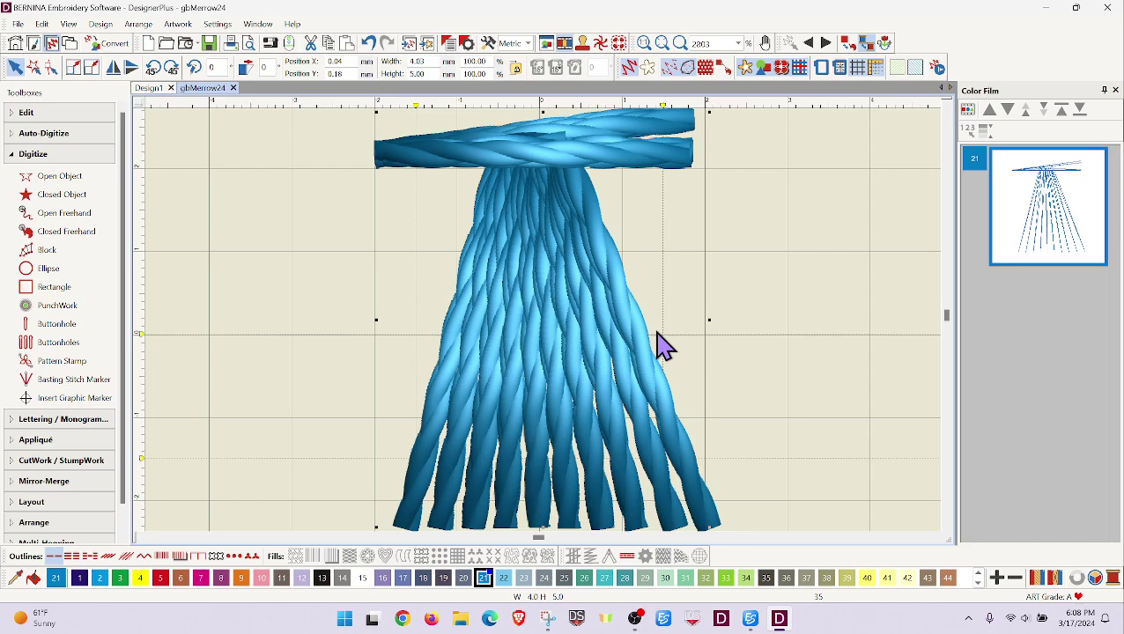
key("1")
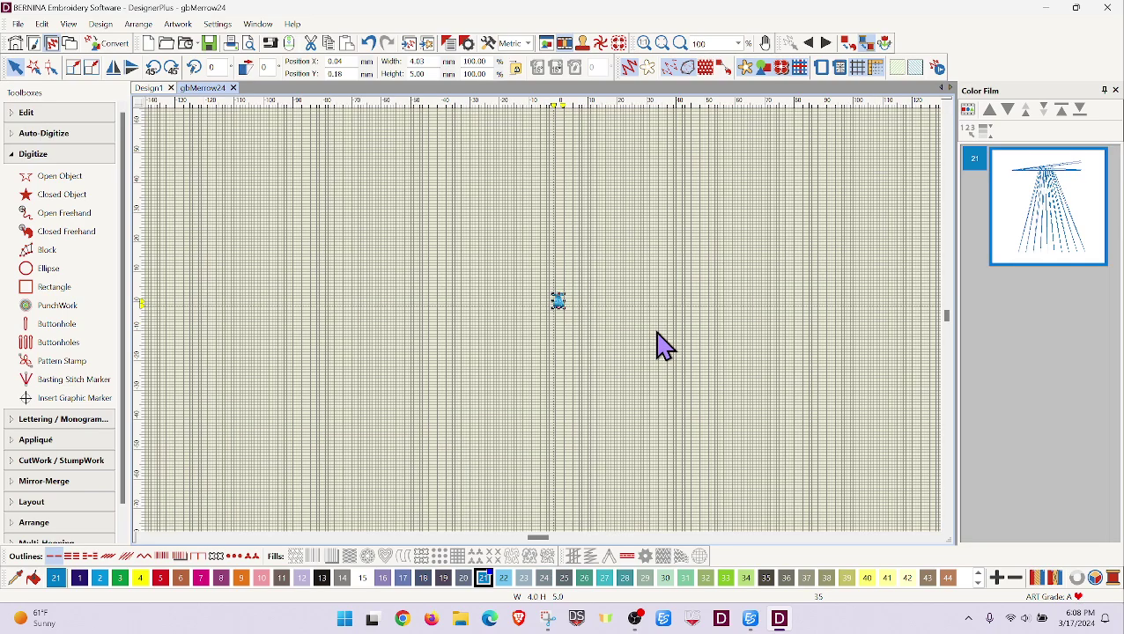
left_click(866, 72)
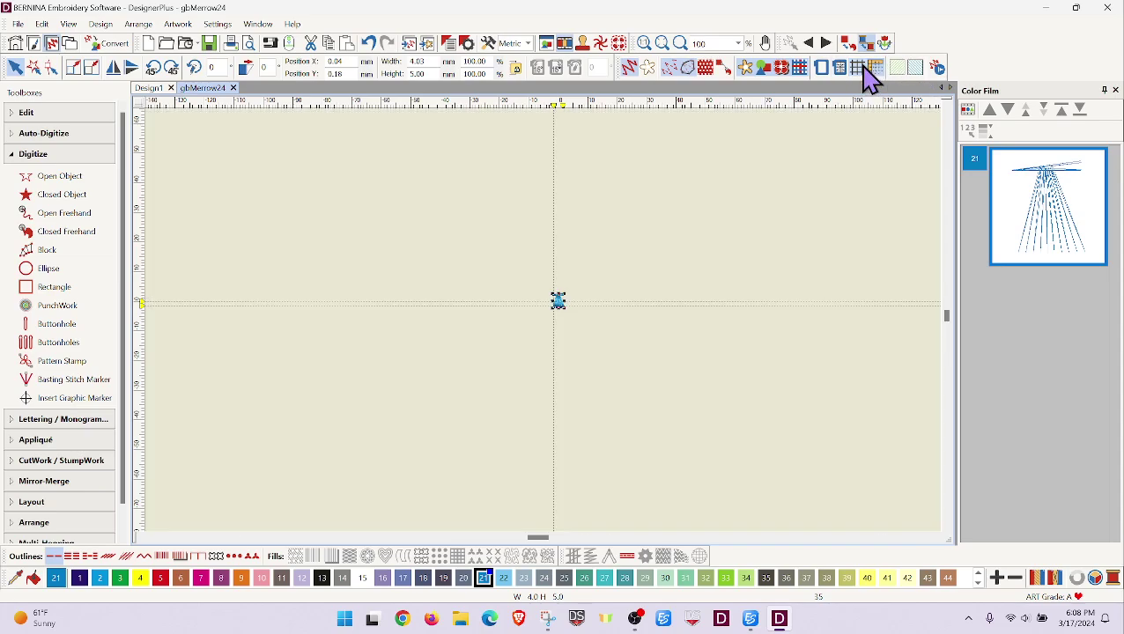
Draw a circle with the Ellipse tool, centred upper-left of the design centre.
left_click(68, 273)
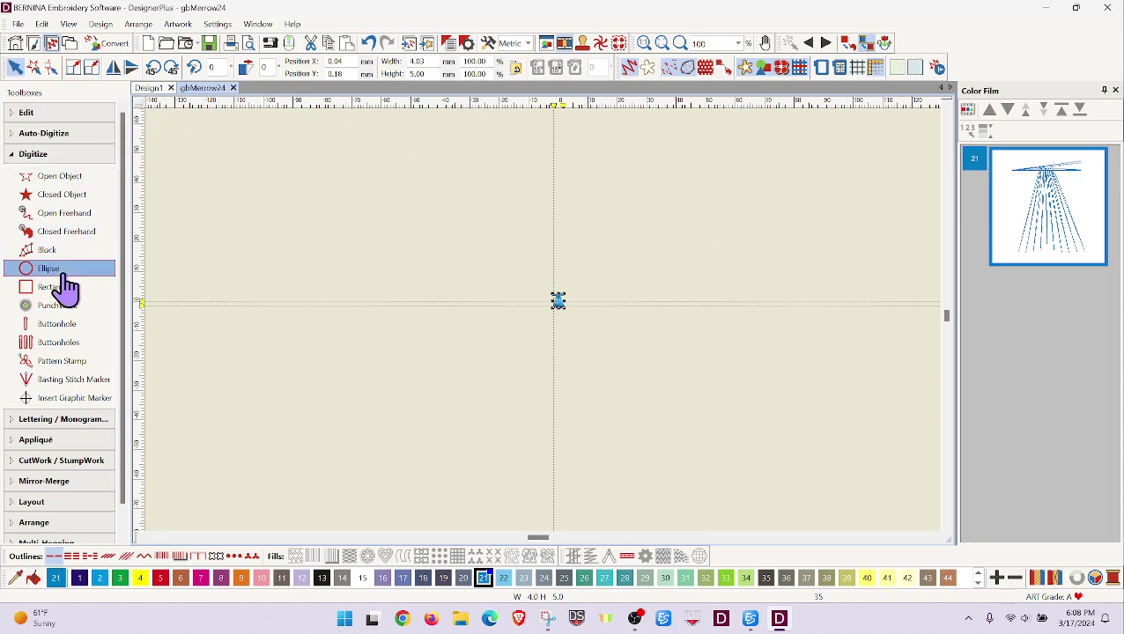
left_click(437, 218)
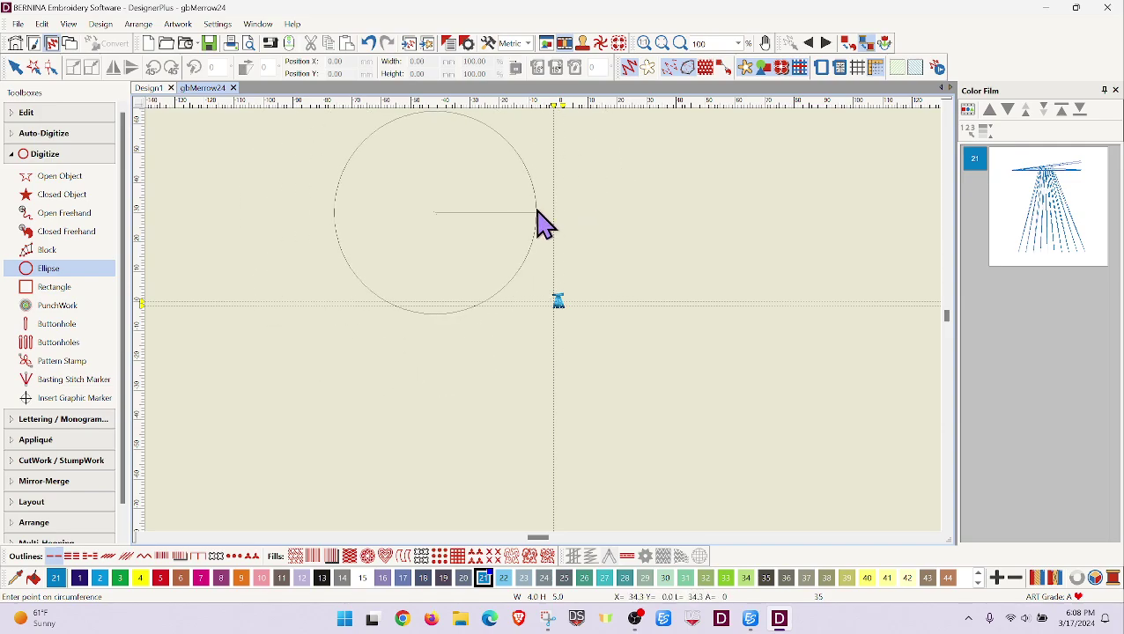
left_click(537, 212)
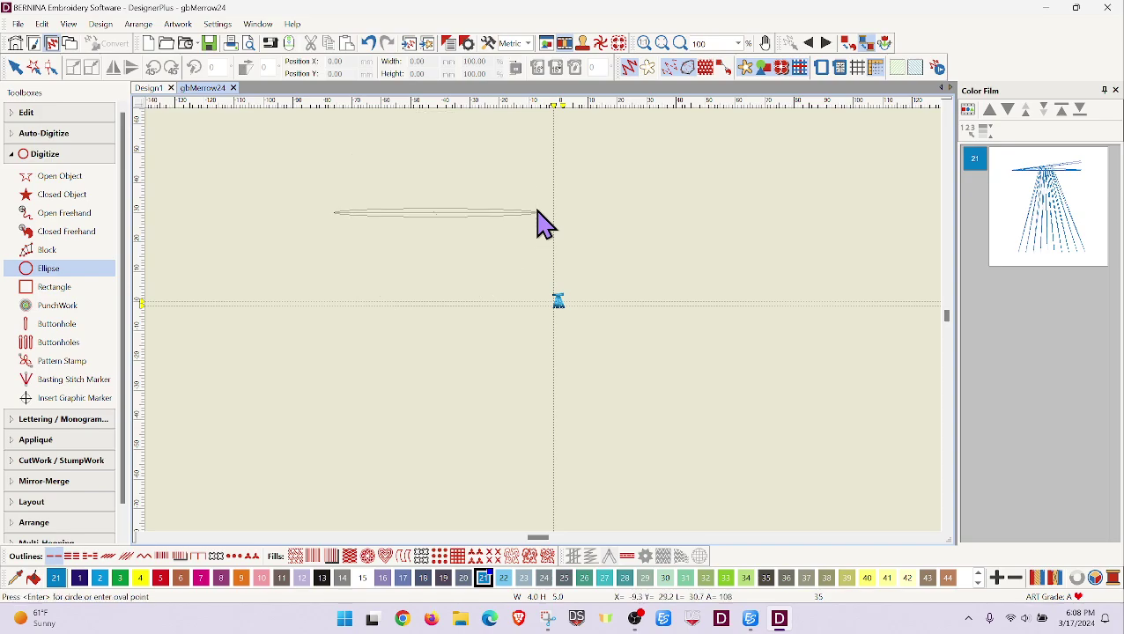
key("Return")
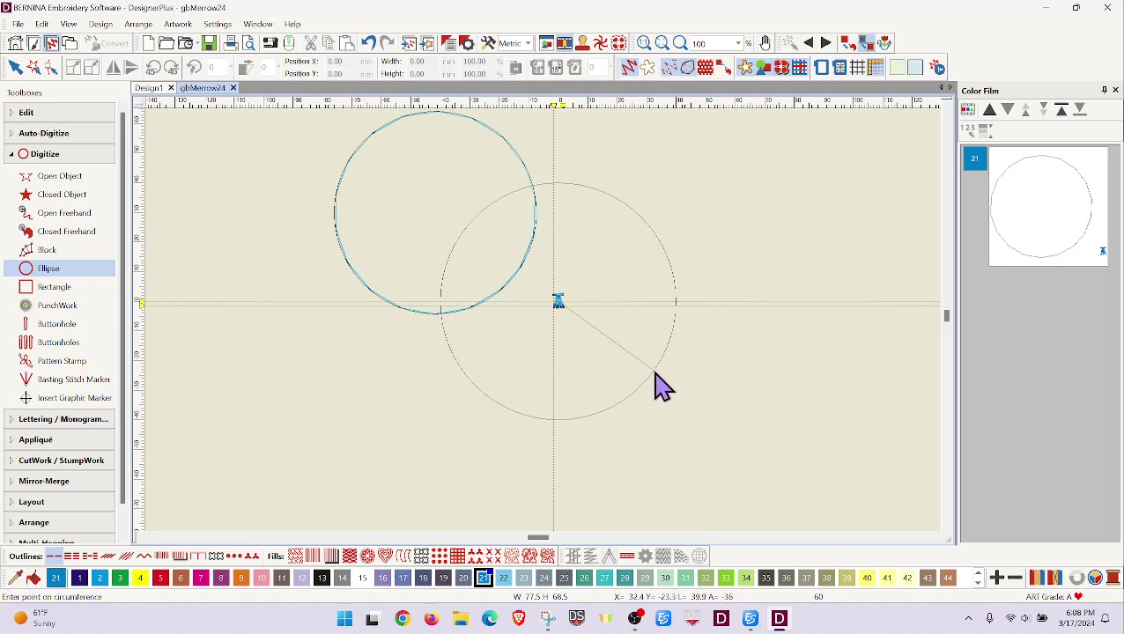
key("Escape")
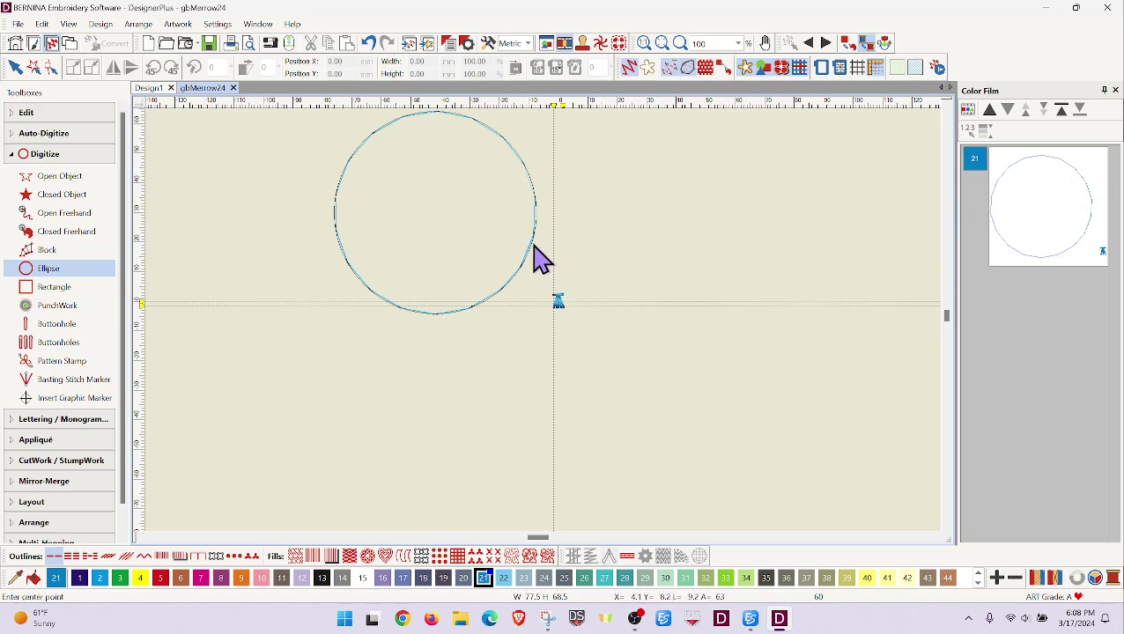
Give the circle a Pattern Run outline and switch the pattern selection to the ginabea set.
left_click(15, 69)
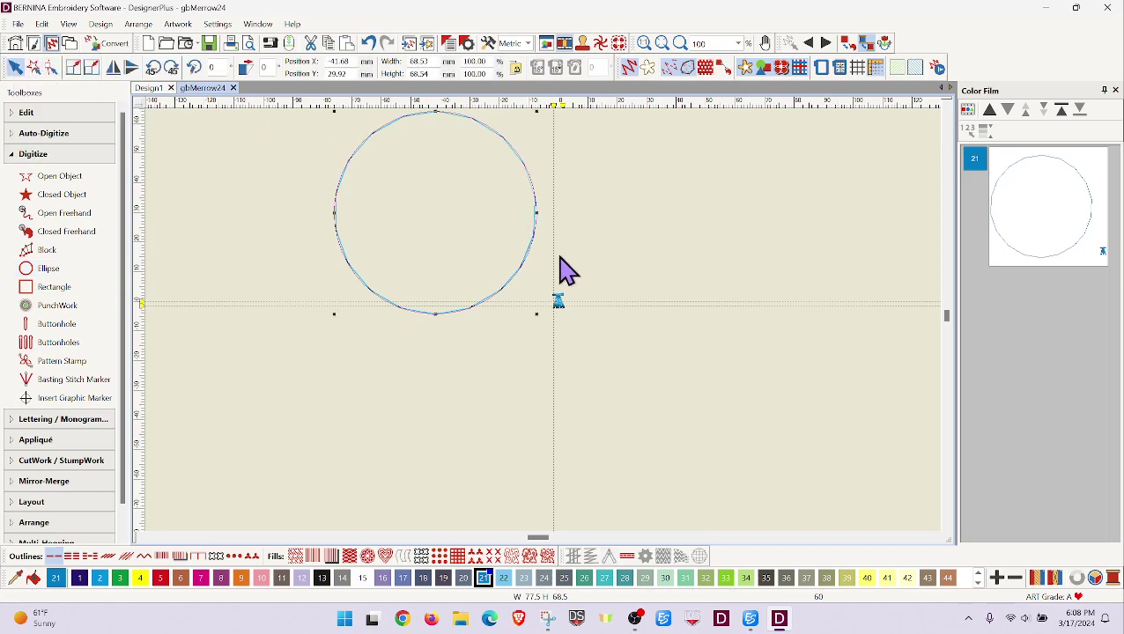
right_click(253, 559)
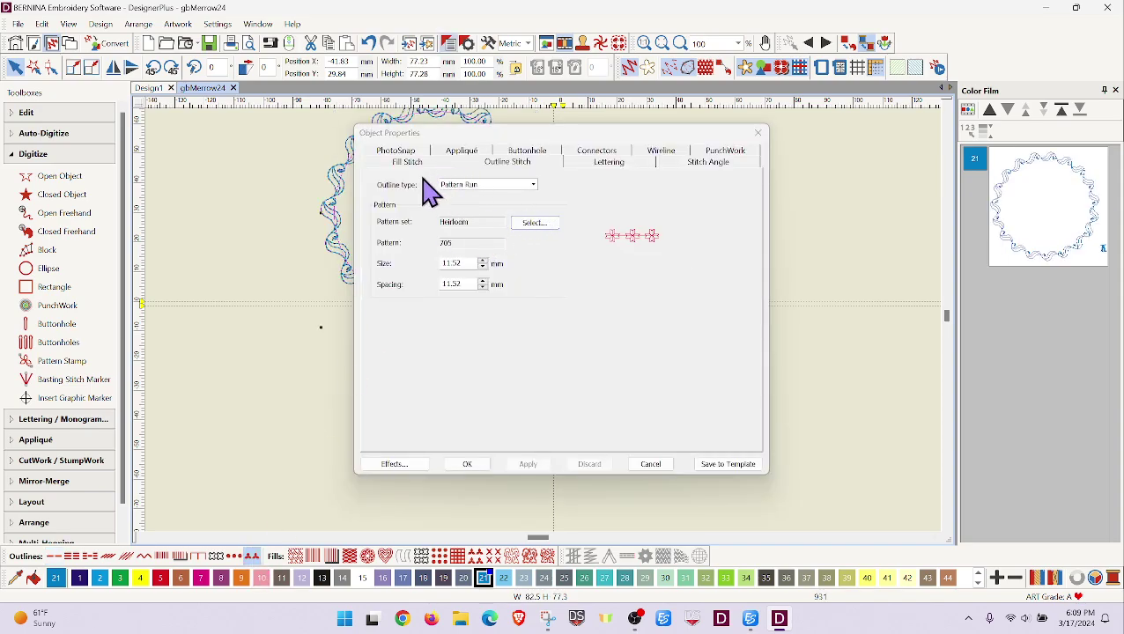
left_click(540, 225)
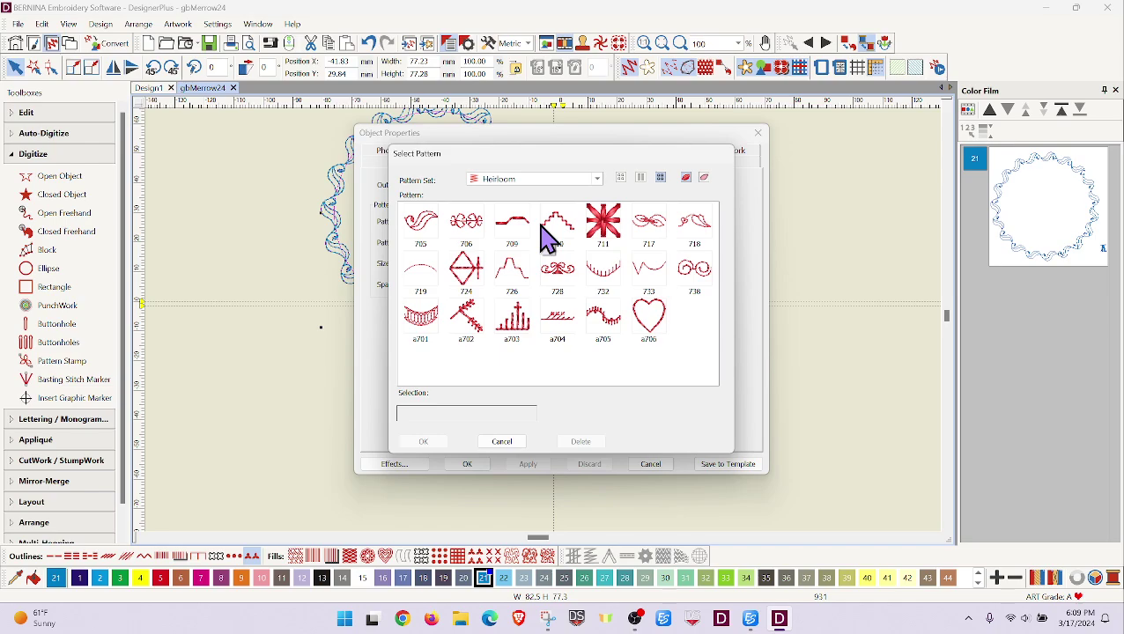
left_click(598, 179)
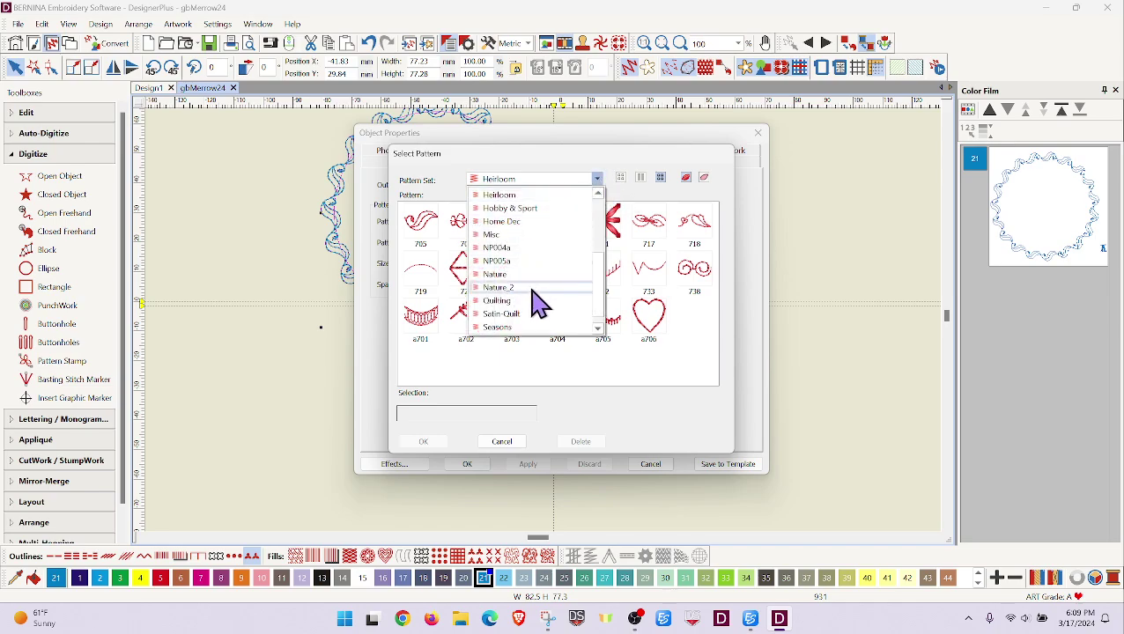
scroll(602, 280, "down", 1)
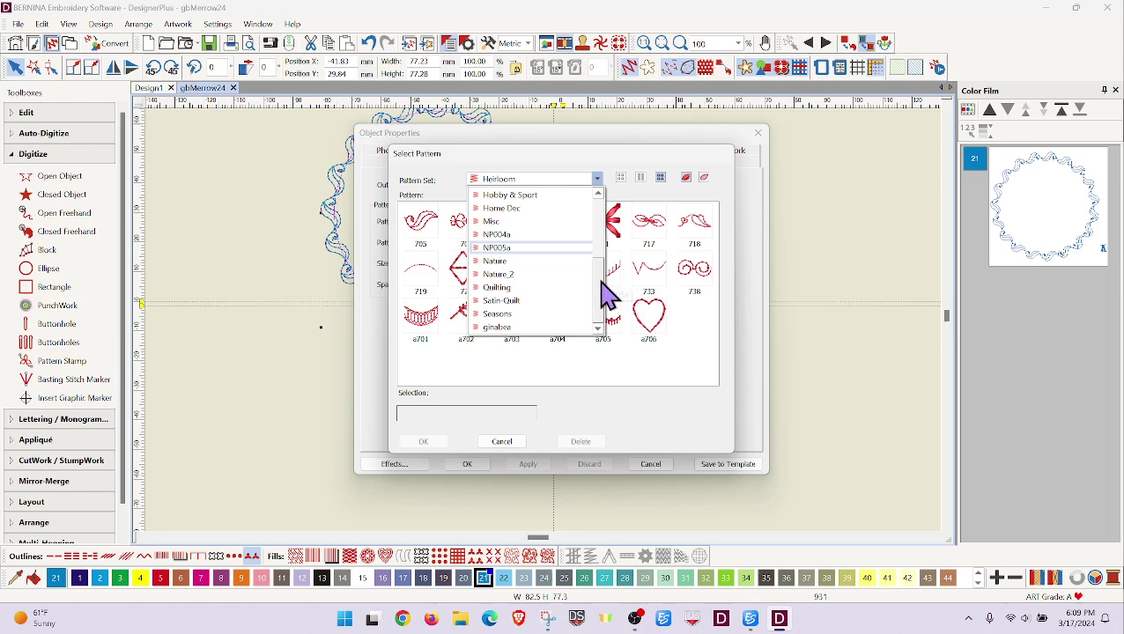
left_click(499, 328)
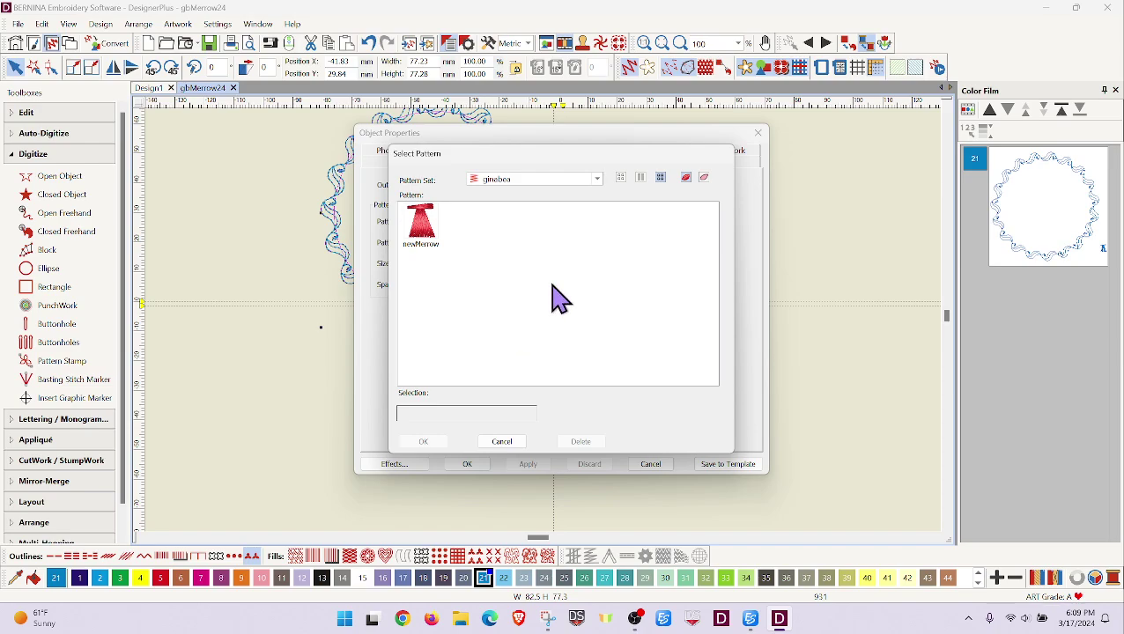
left_click(705, 177)
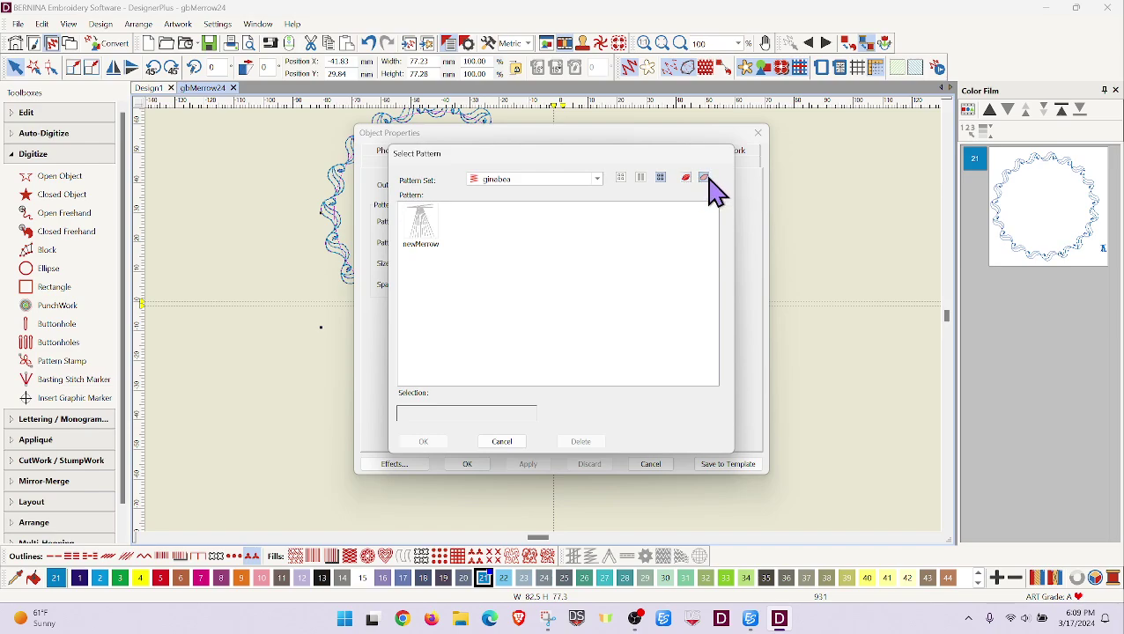
left_click(686, 179)
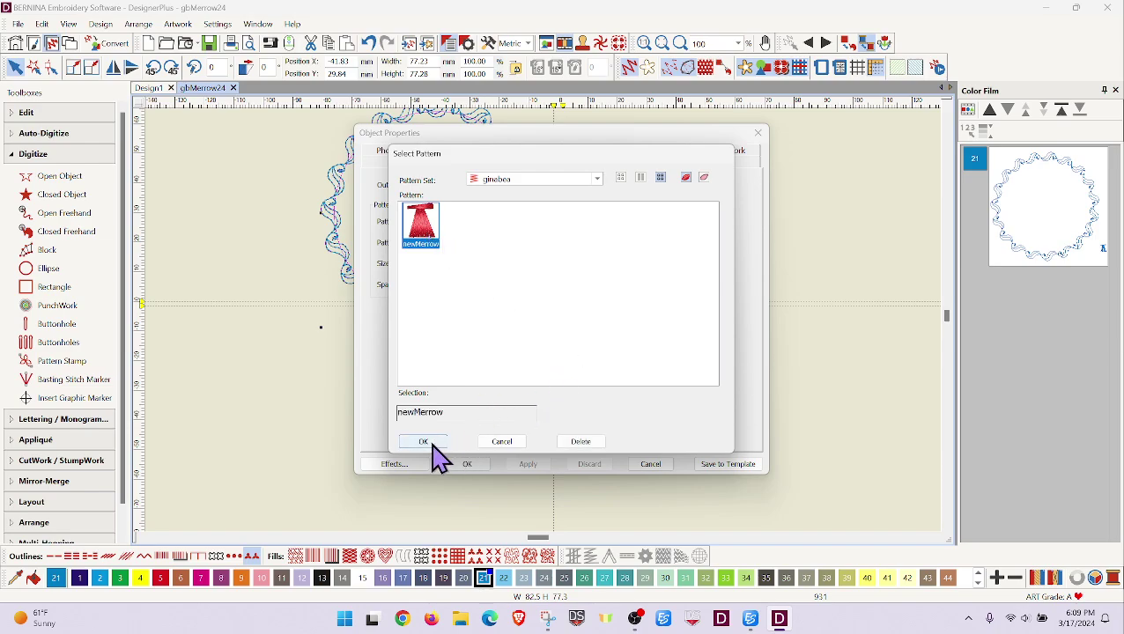
Confirm newMerrow and apply it to the circle at 4.03 mm size and spacing.
left_click(424, 441)
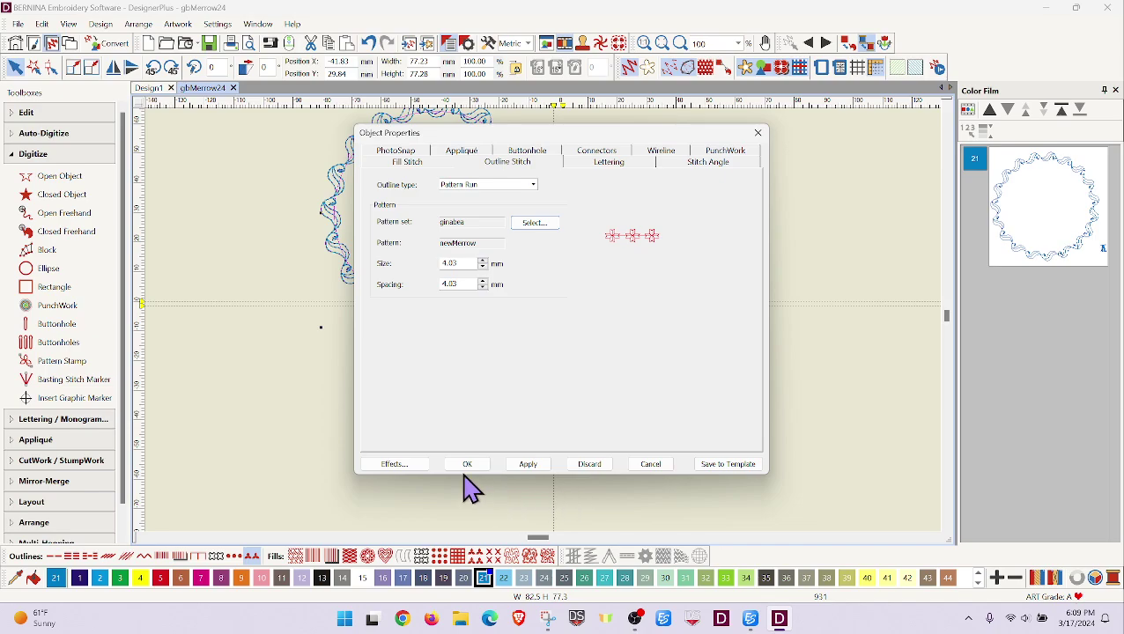
left_click(464, 263)
key("Tab")
left_click(467, 464)
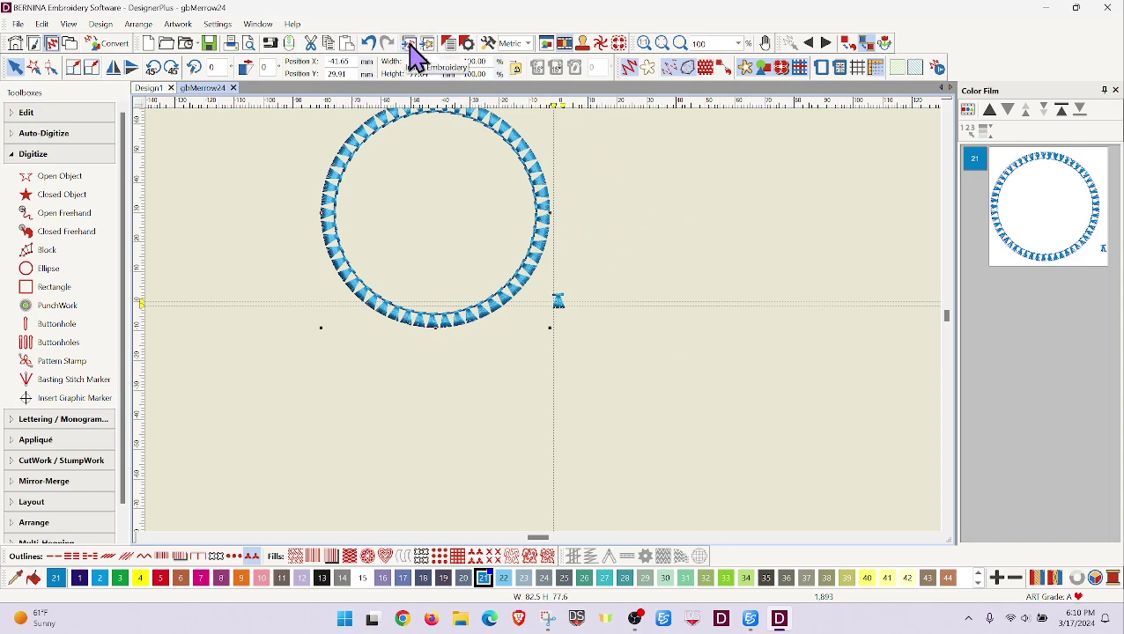
Change the newMerrow outline spacing from 4.03 mm to 3.00 mm in Object Properties.
left_click(450, 48)
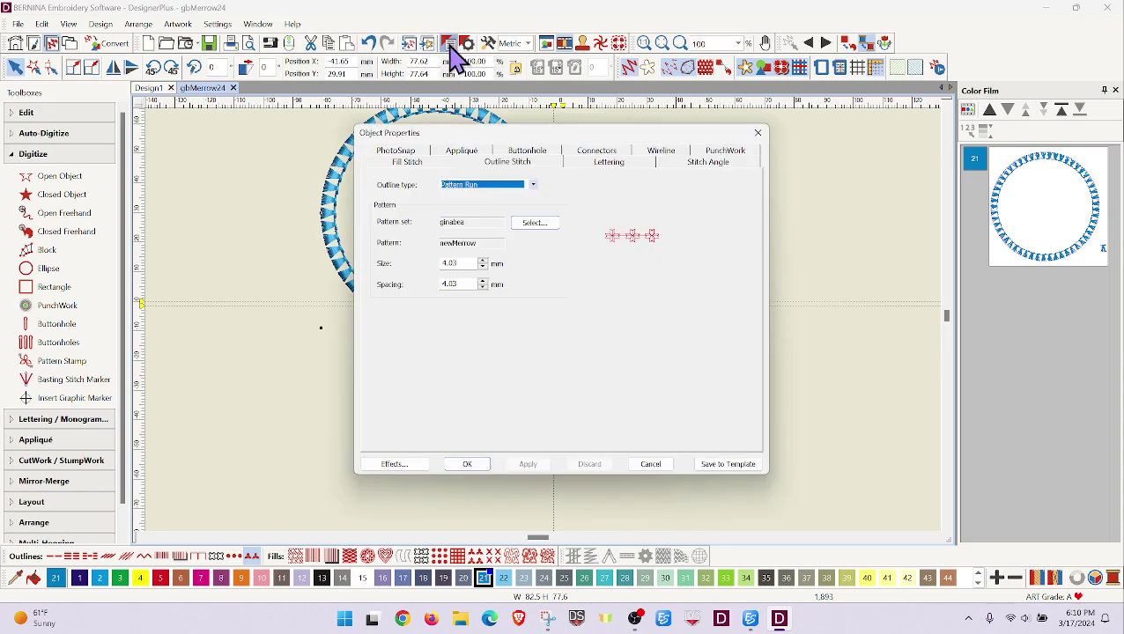
left_click(462, 285)
double_click(464, 285)
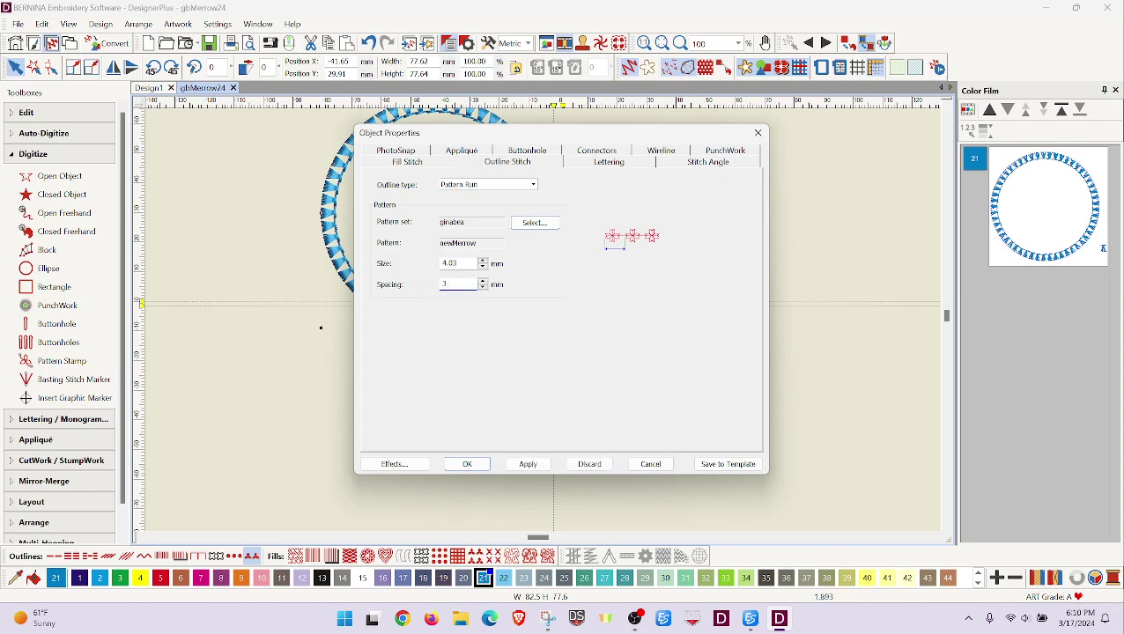
type("3")
left_click(528, 468)
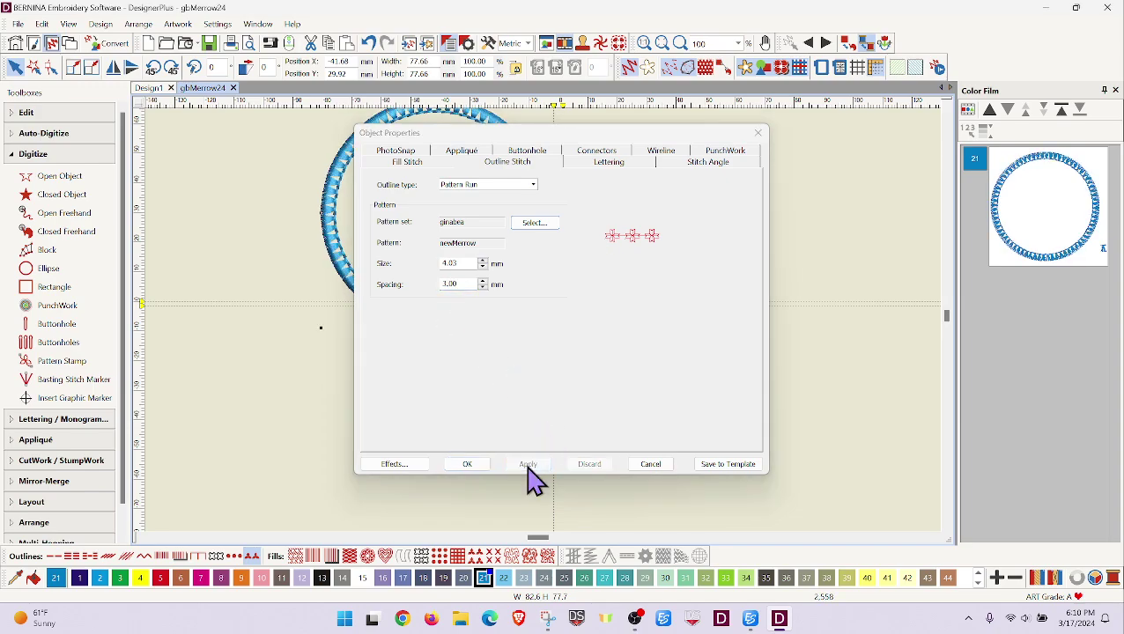
left_click(475, 466)
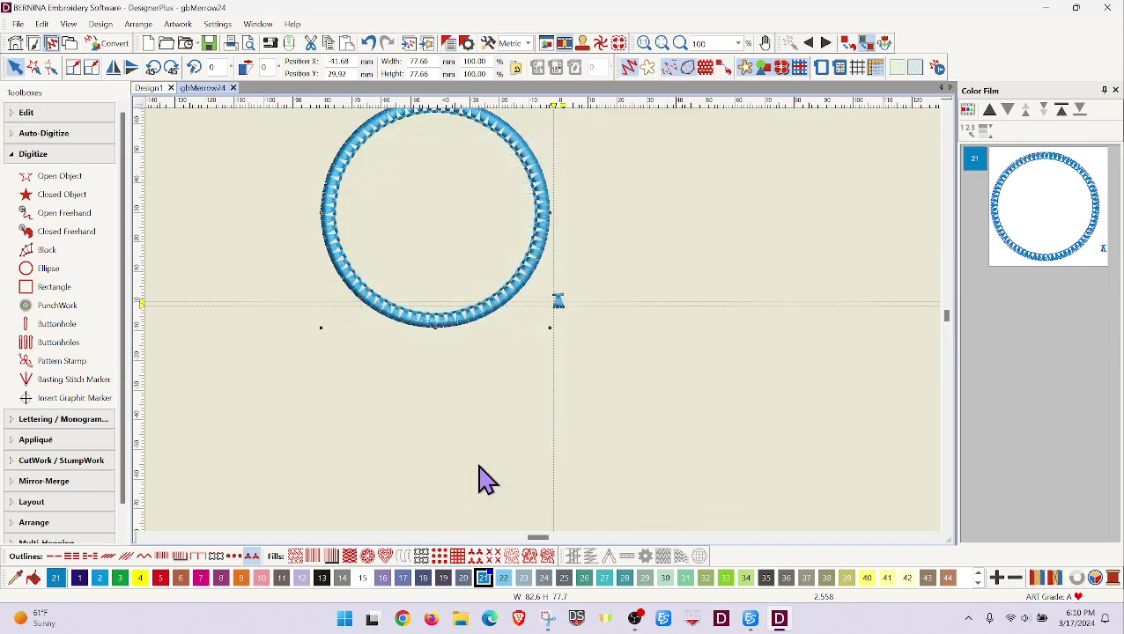
Recolour the small marker object beside the circle to colour 12.
left_click(1055, 249)
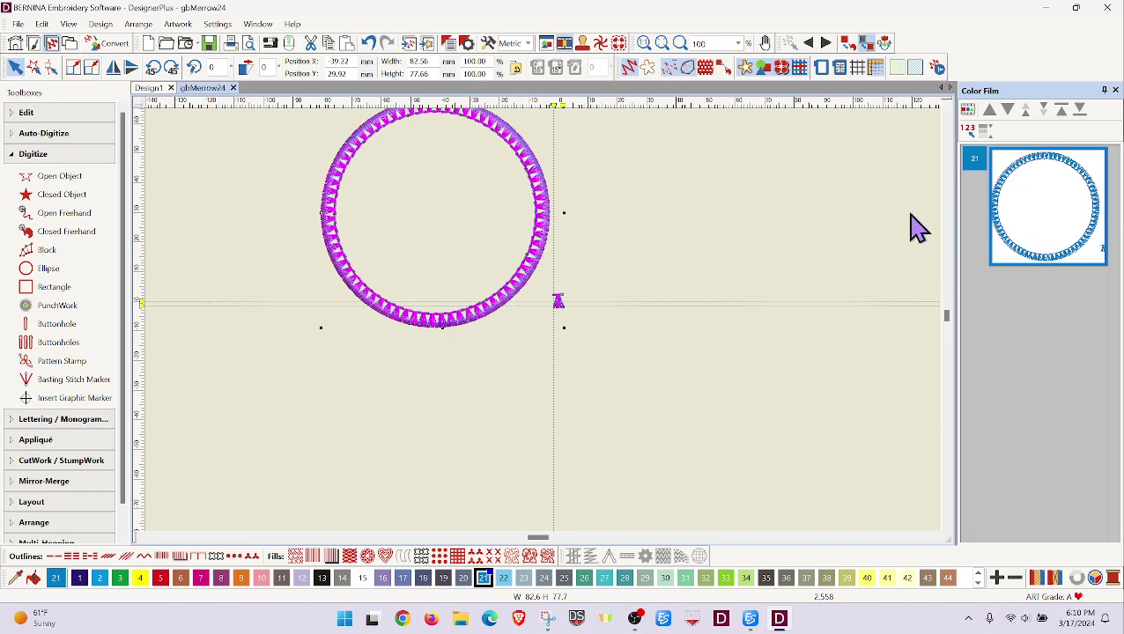
left_click(803, 295)
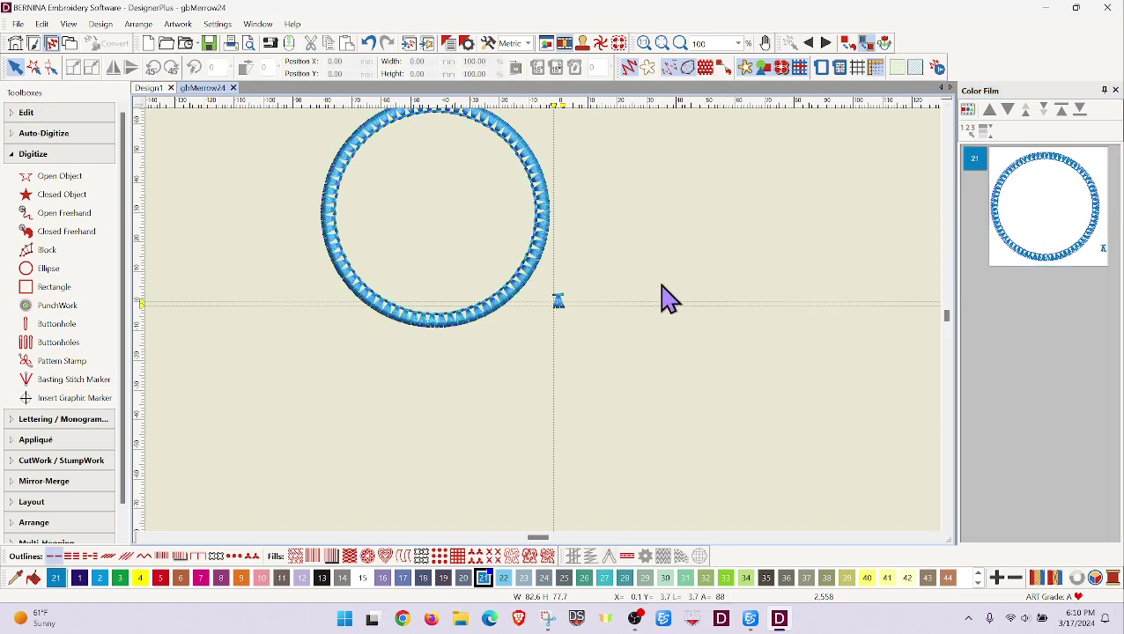
left_click_drag(638, 351, 548, 296)
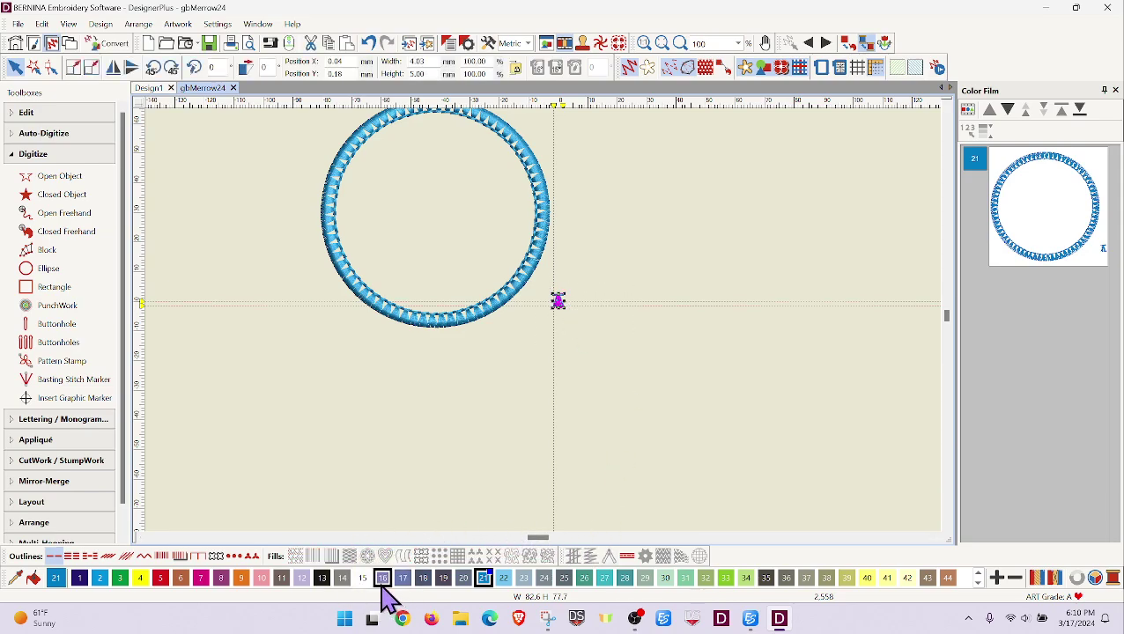
left_click(304, 580)
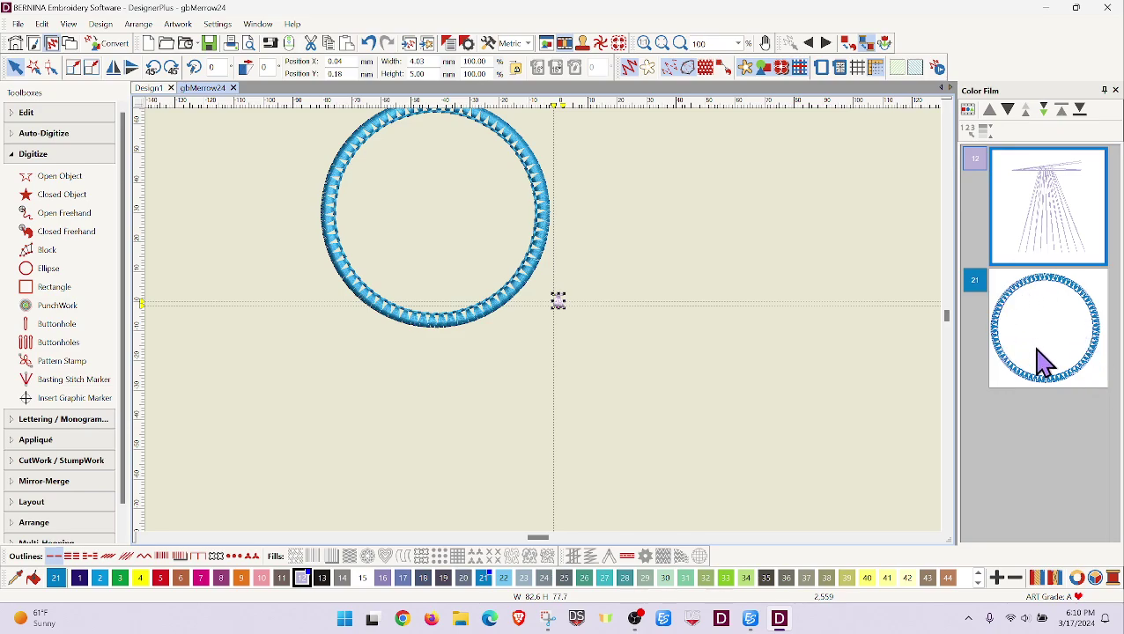
Centre the circle by setting its position to X 0, Y 0.
left_click(1032, 345)
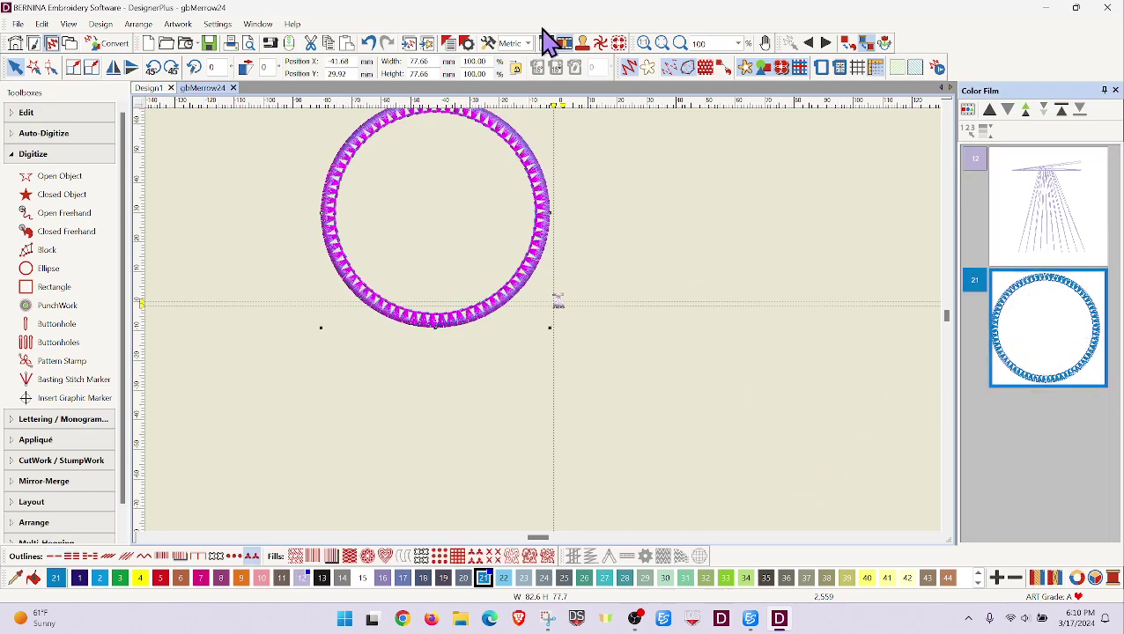
left_click(353, 63)
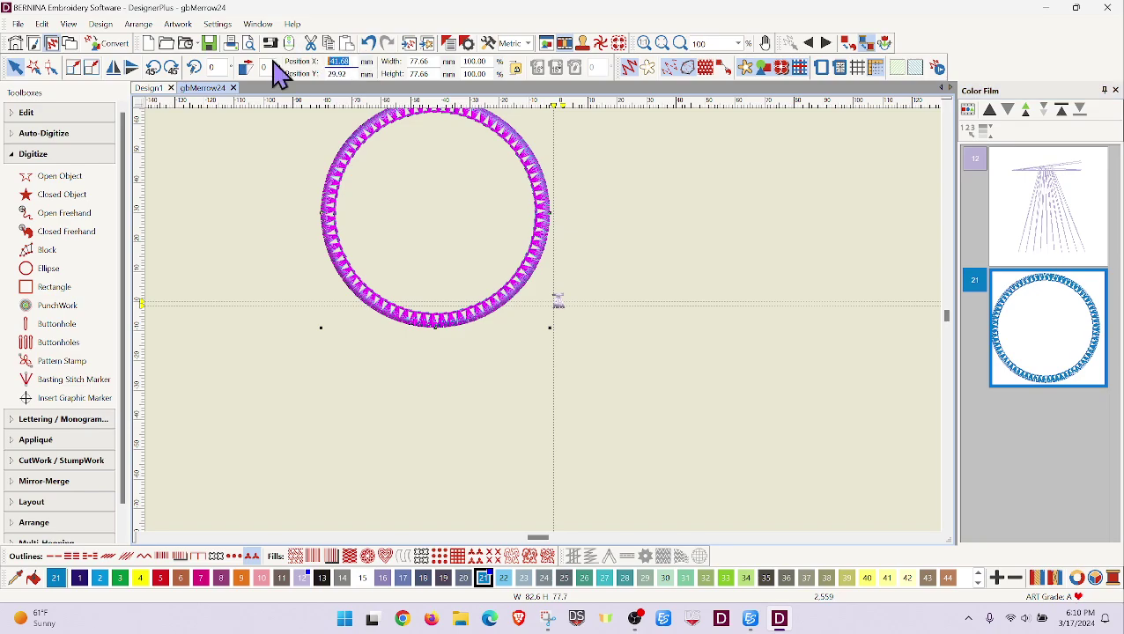
type("0")
key("Tab")
type("0")
key("Return")
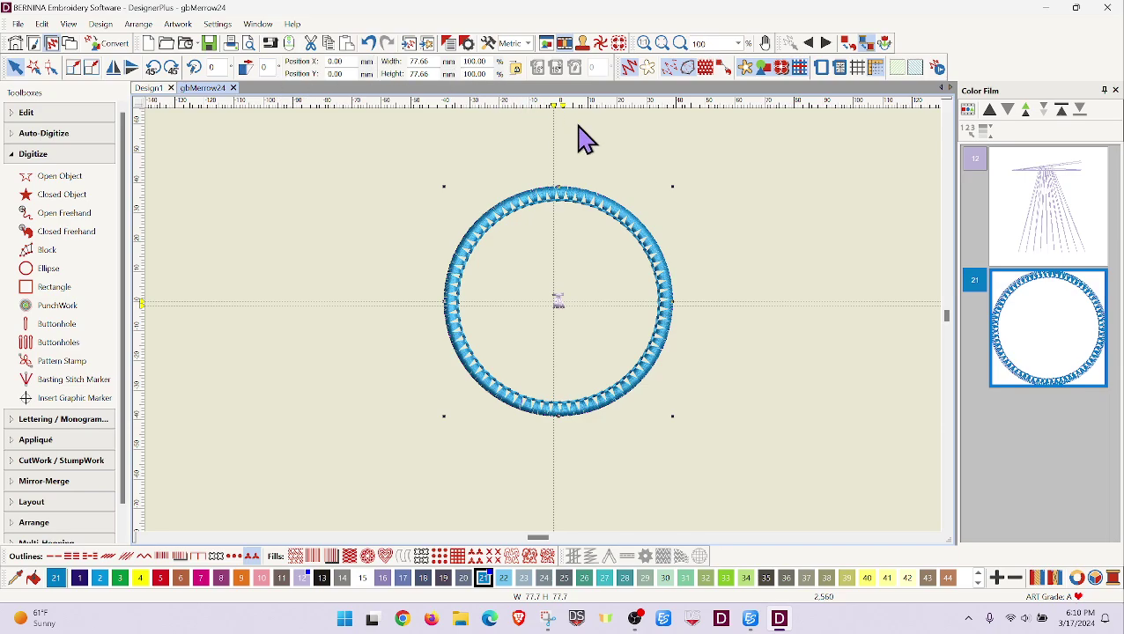
left_click(747, 250)
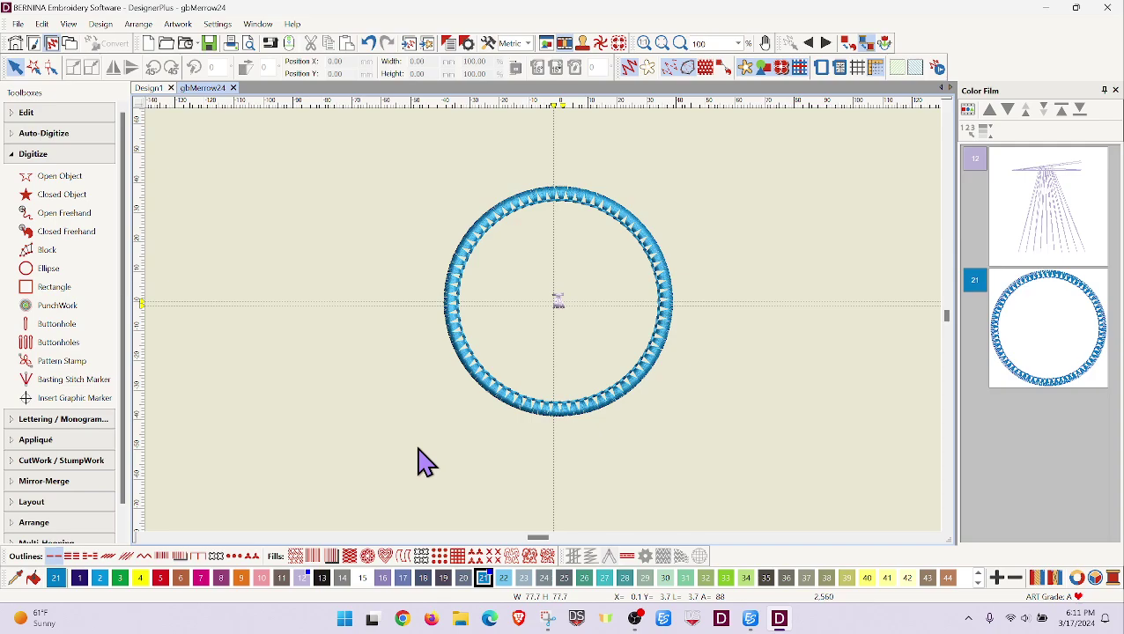
Save the design as gbMerrow24.ART80 on drive D:, replacing the existing file.
key("ctrl+shift+s")
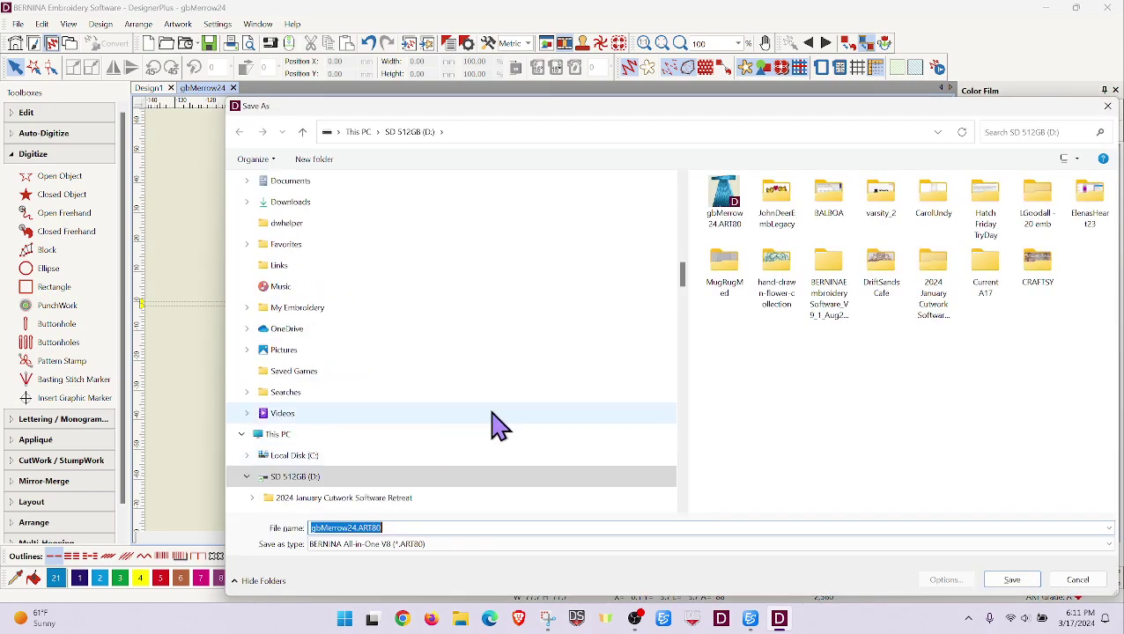
left_click(1012, 579)
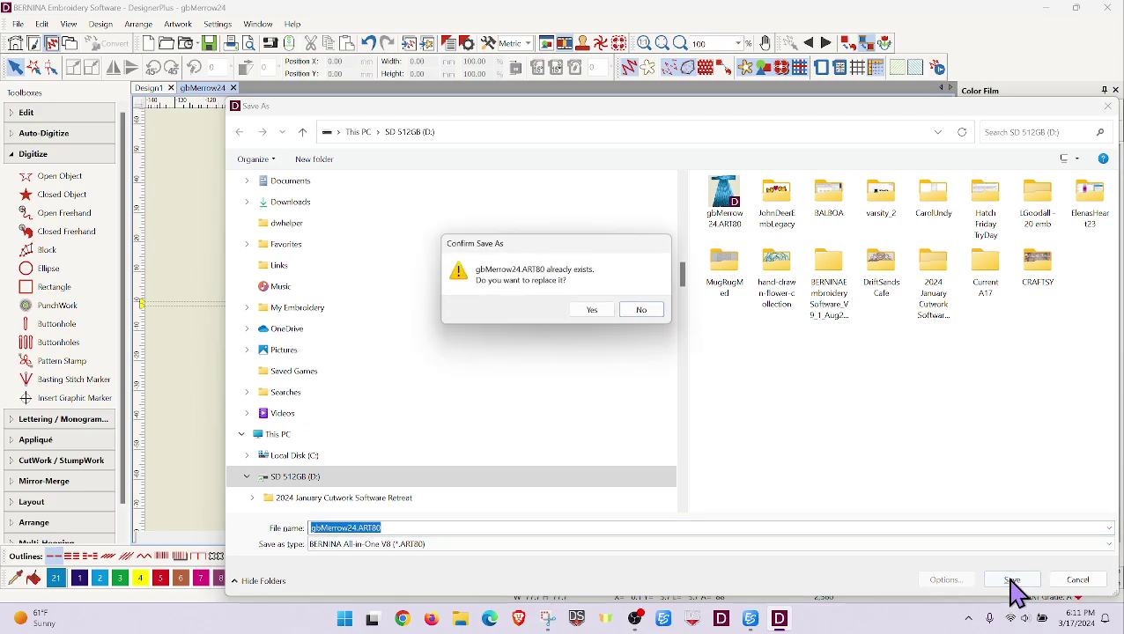
left_click(593, 311)
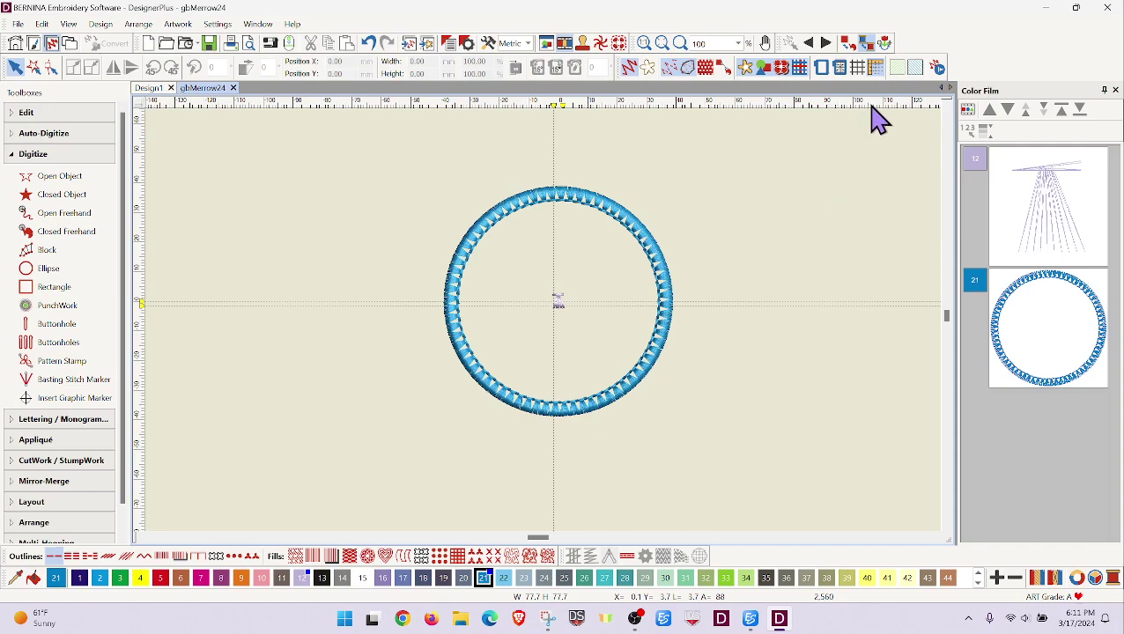
Replay the braided ring in Stitch Player with outlines hidden, sped up to 24060 s/m.
left_click(938, 69)
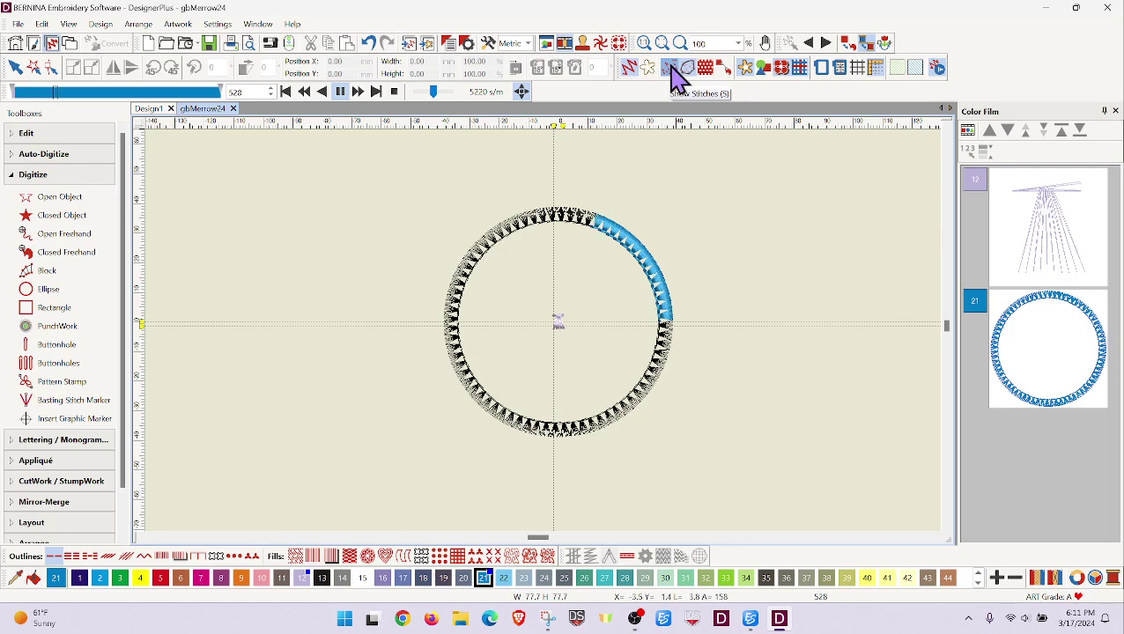
left_click(692, 70)
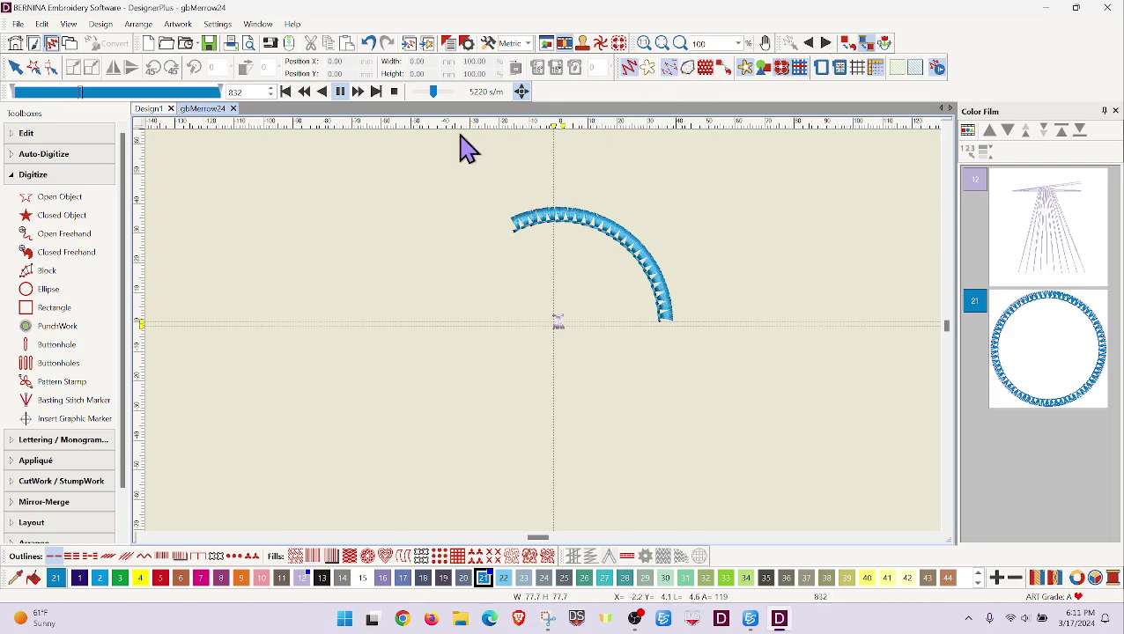
left_click_drag(434, 91, 441, 94)
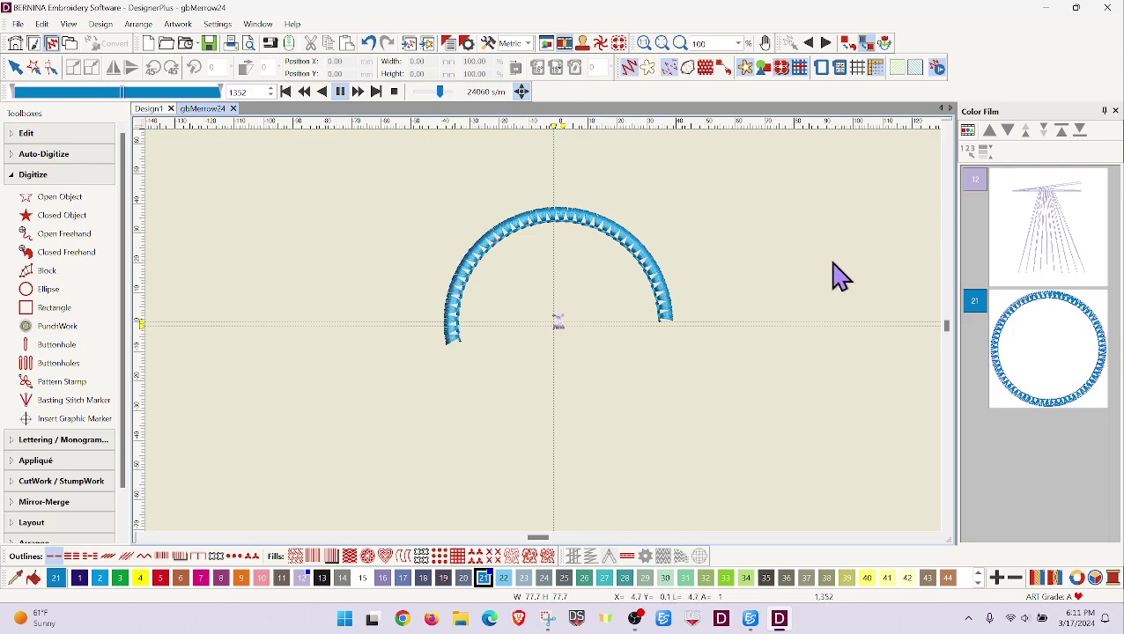